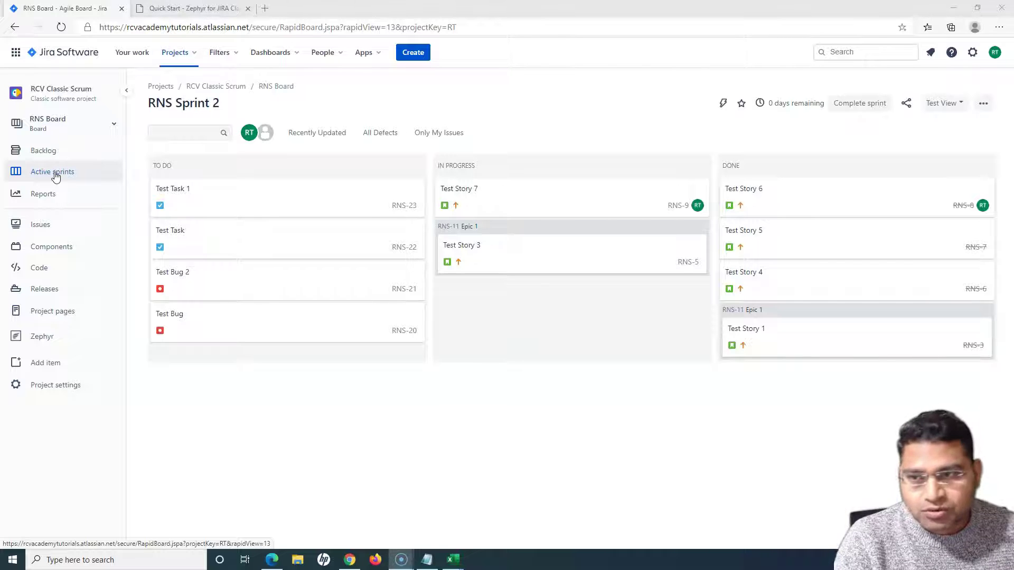
# - Open Zephyr's test search for the project and start an execution of test RT-49
pyautogui.click(48, 342)
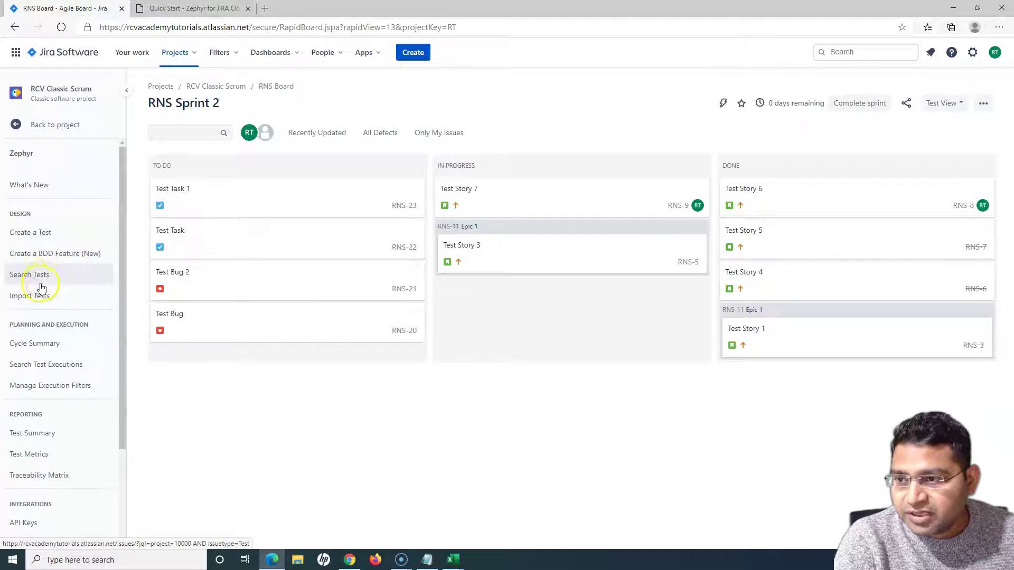
pyautogui.click(21, 278)
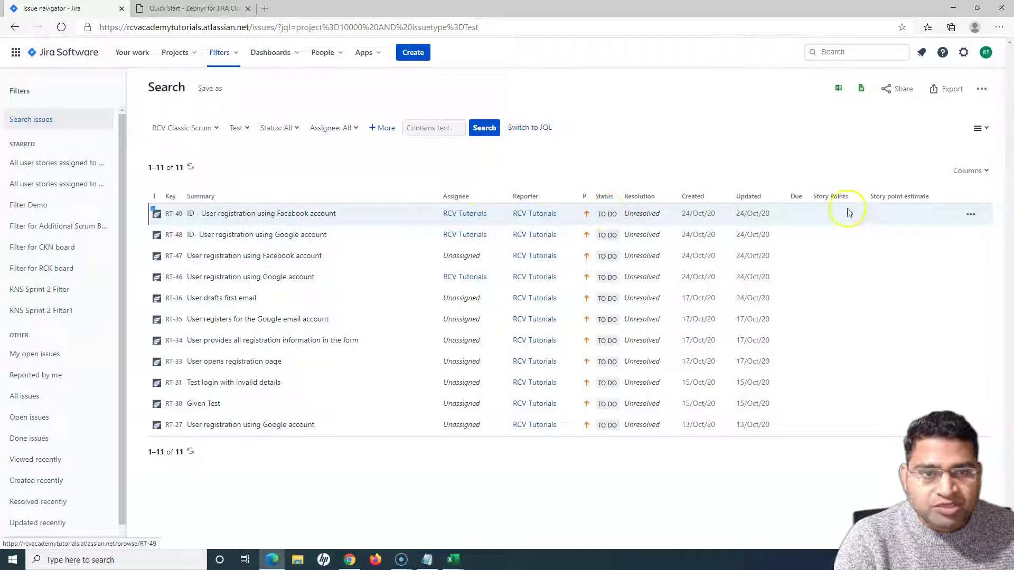
pyautogui.click(970, 216)
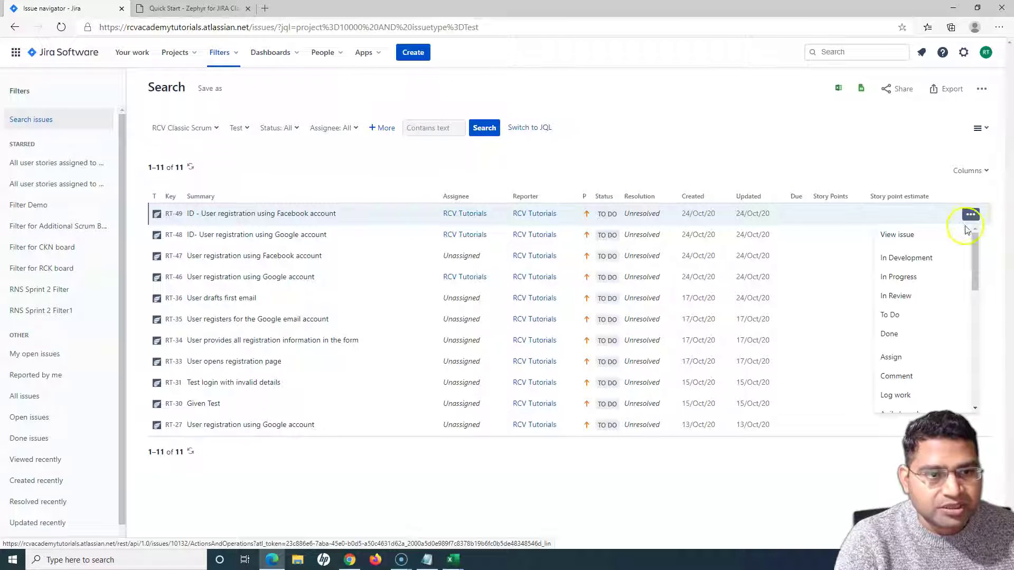
pyautogui.scroll(-1, 931, 338)
pyautogui.scroll(-10, 930, 338)
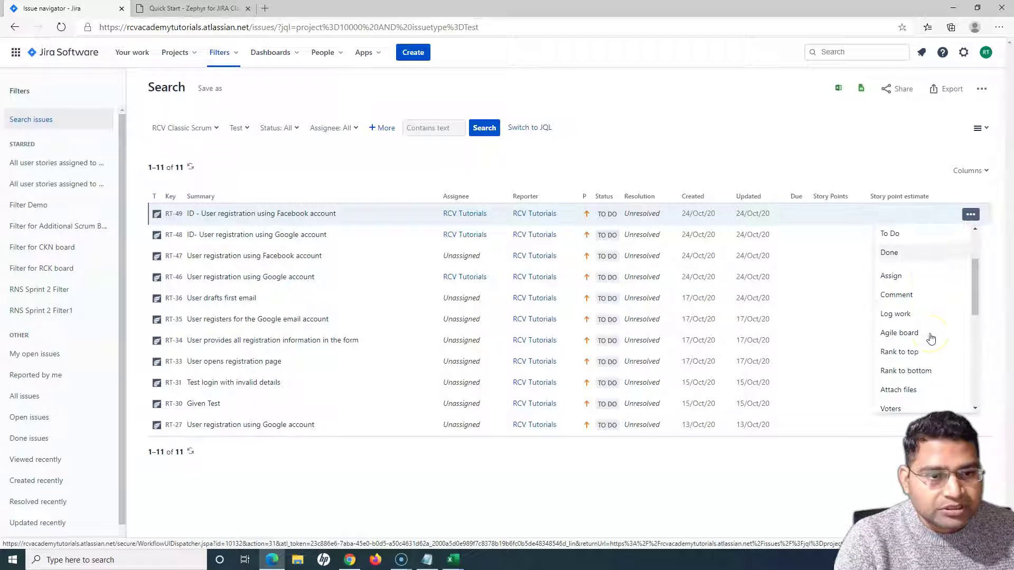
pyautogui.scroll(-3, 930, 338)
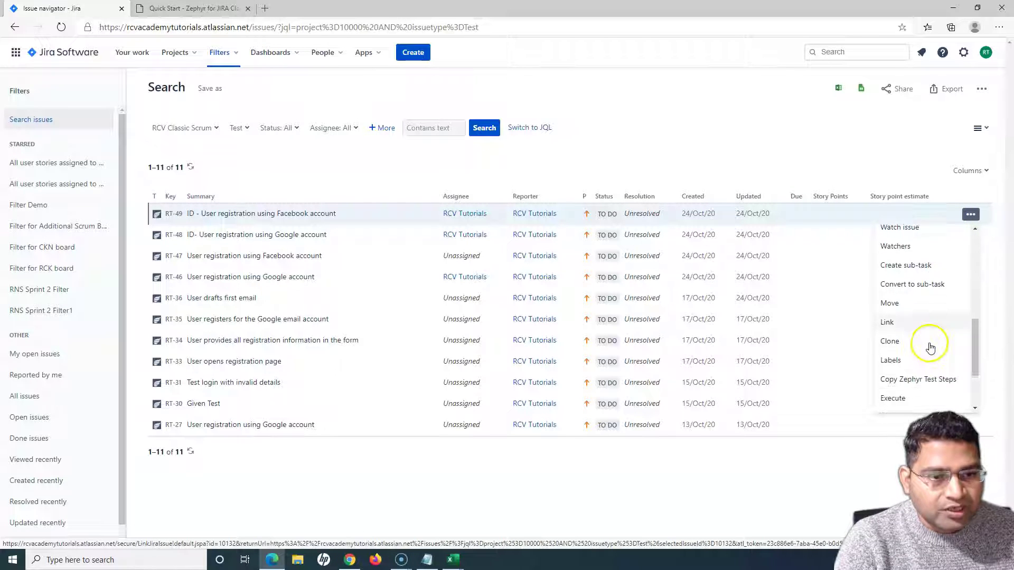
pyautogui.click(922, 364)
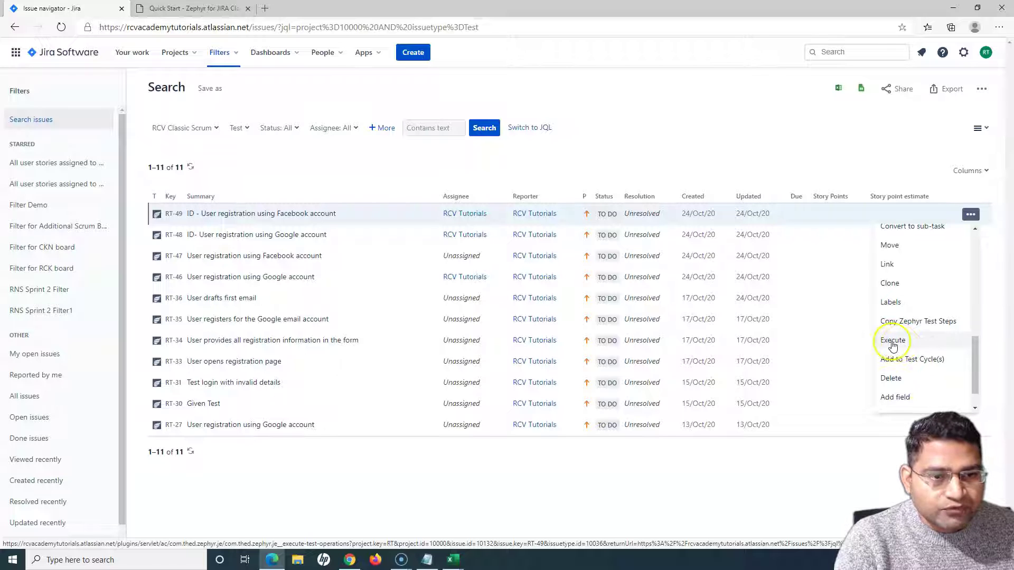
pyautogui.click(910, 343)
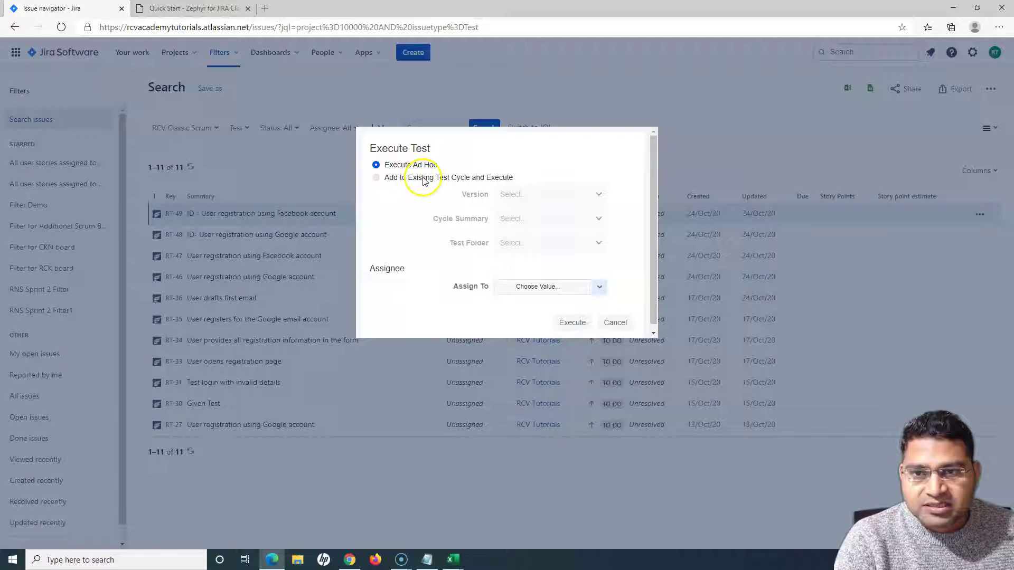
# - Choose to add RT-49 to an existing test cycle, with version 1.1.50, cycle CLONE - V1.0 Regression and test folder UI
pyautogui.click(376, 179)
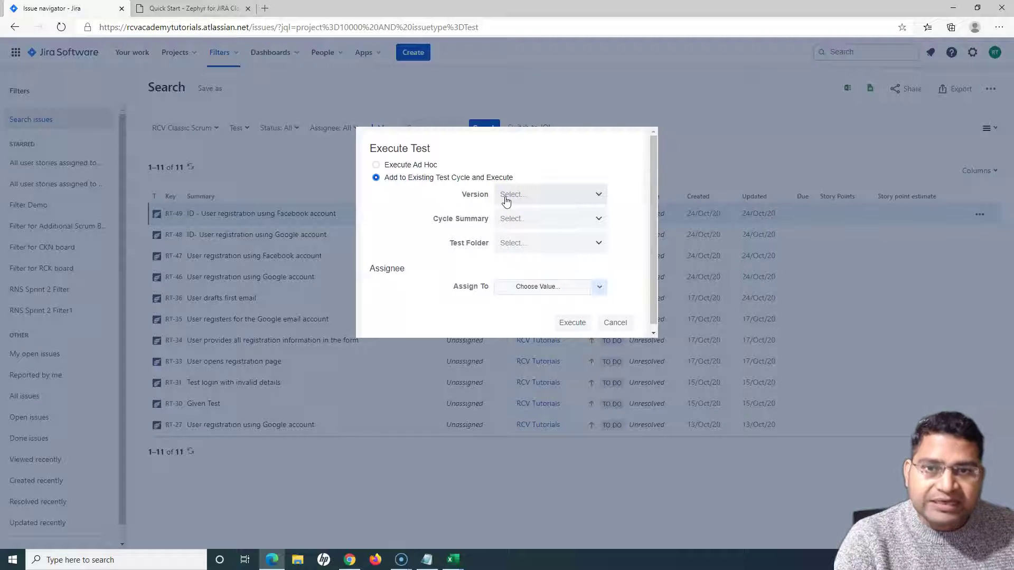
pyautogui.click(543, 198)
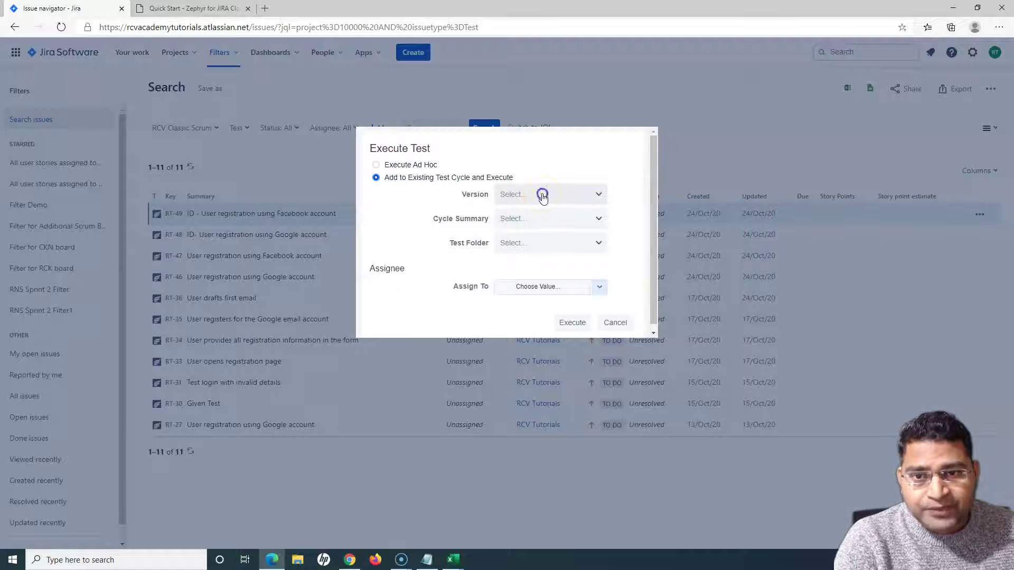
pyautogui.click(511, 241)
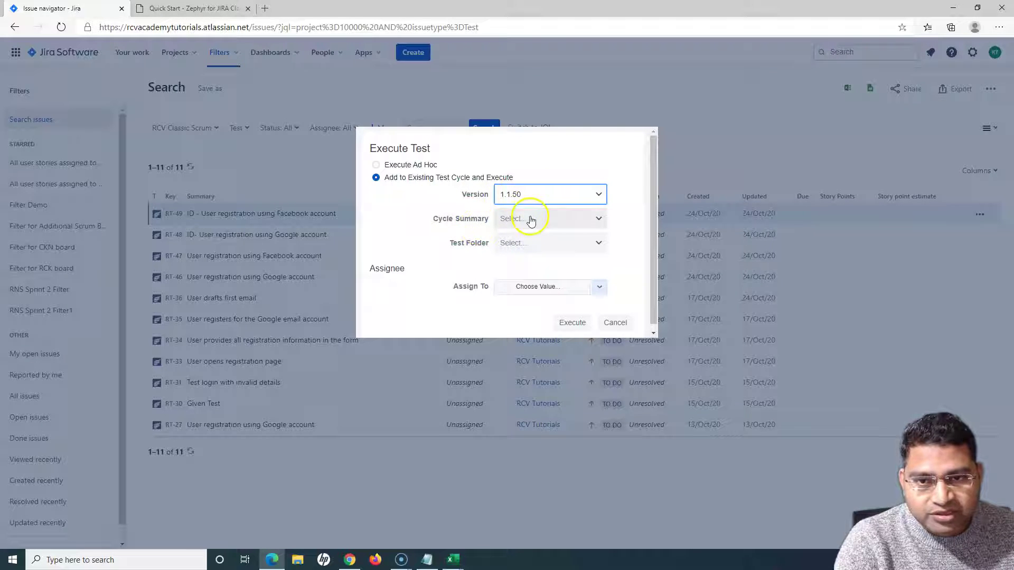
pyautogui.click(546, 219)
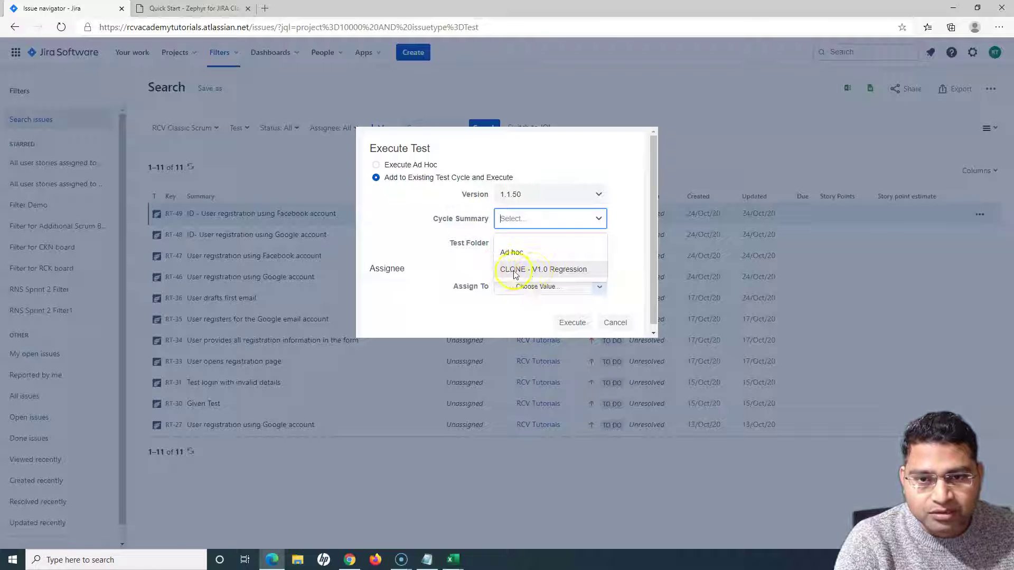
pyautogui.click(556, 269)
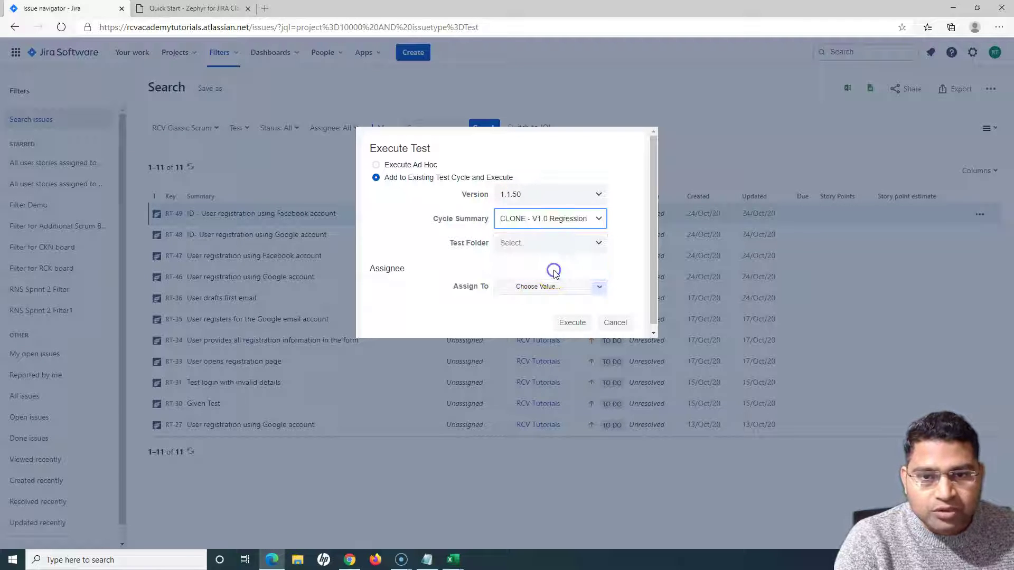
pyautogui.click(530, 243)
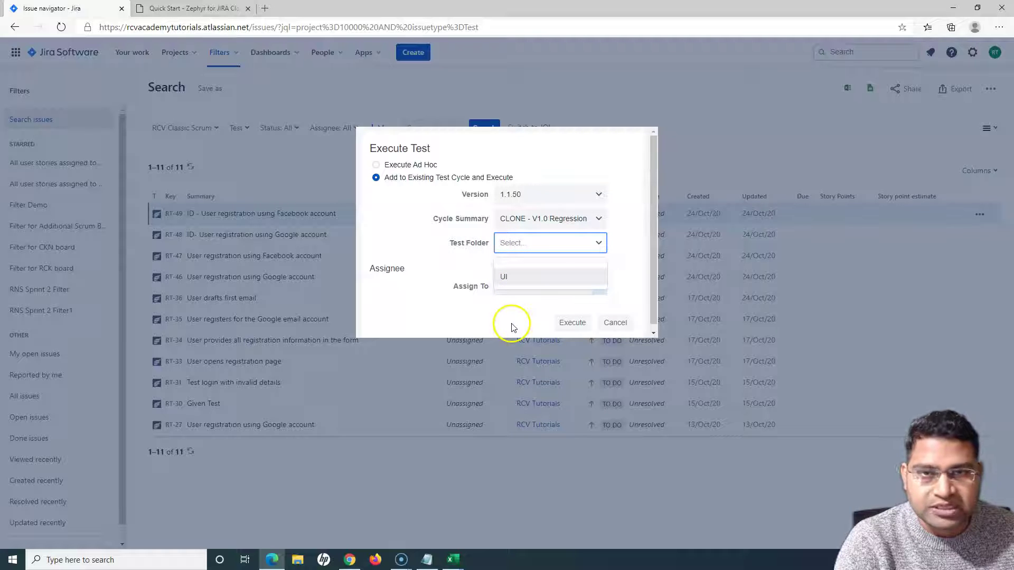
pyautogui.click(512, 280)
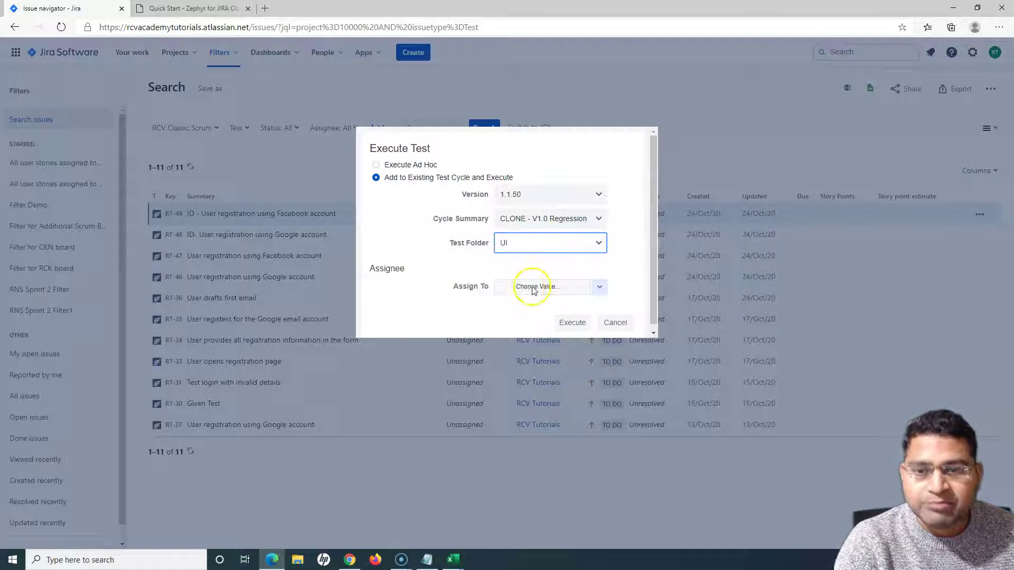
# - Assign the RT-49 execution to RCV Tutorials and execute the test
pyautogui.click(541, 288)
pyautogui.click(572, 288)
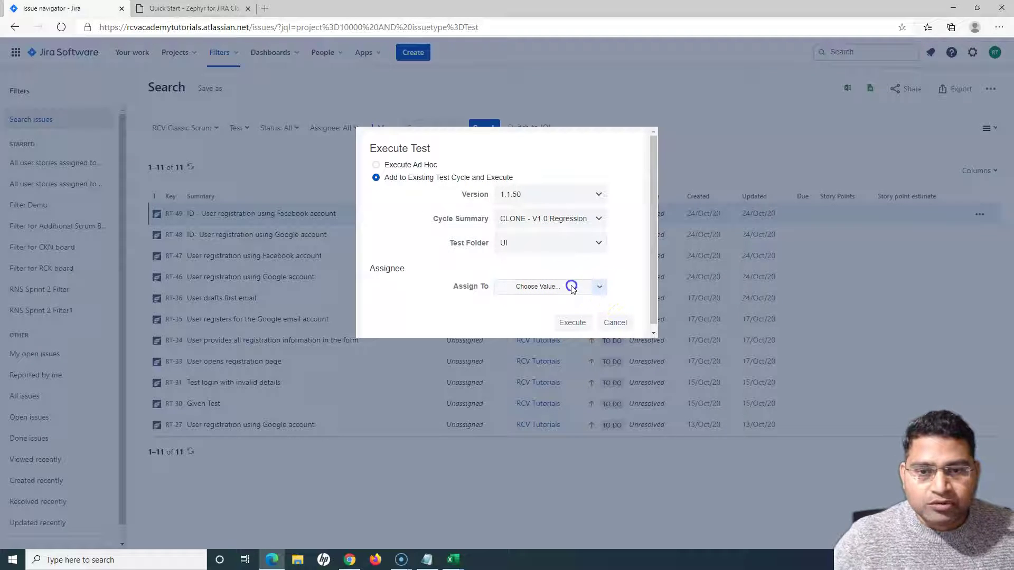
pyautogui.click(587, 290)
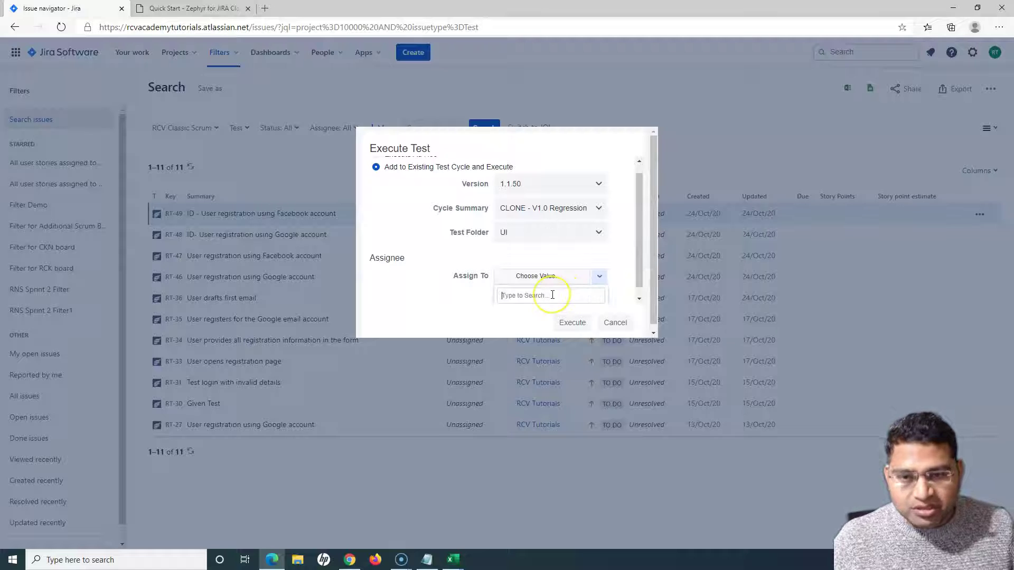
pyautogui.write('rcv')
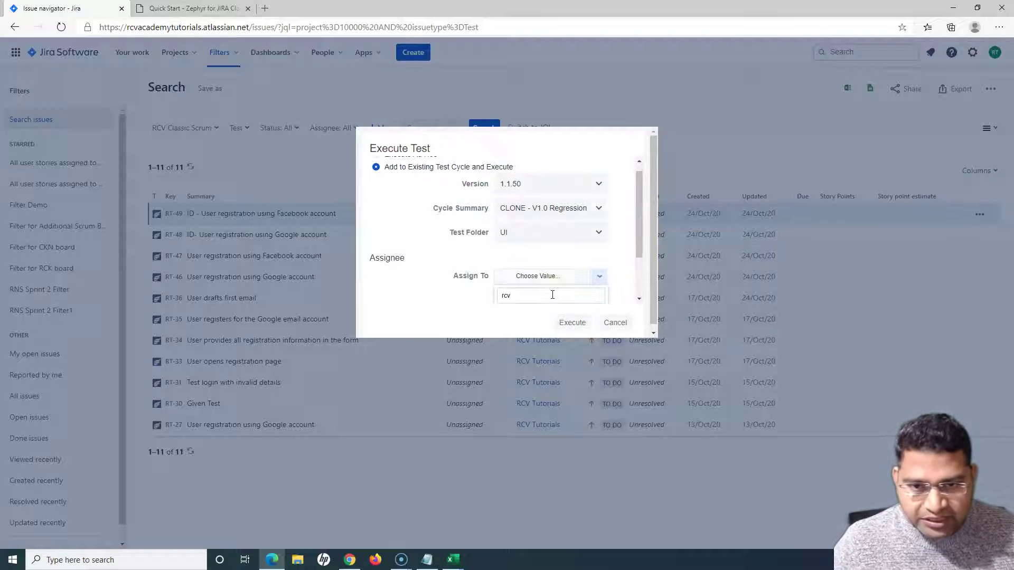
pyautogui.scroll(-2, 626, 255)
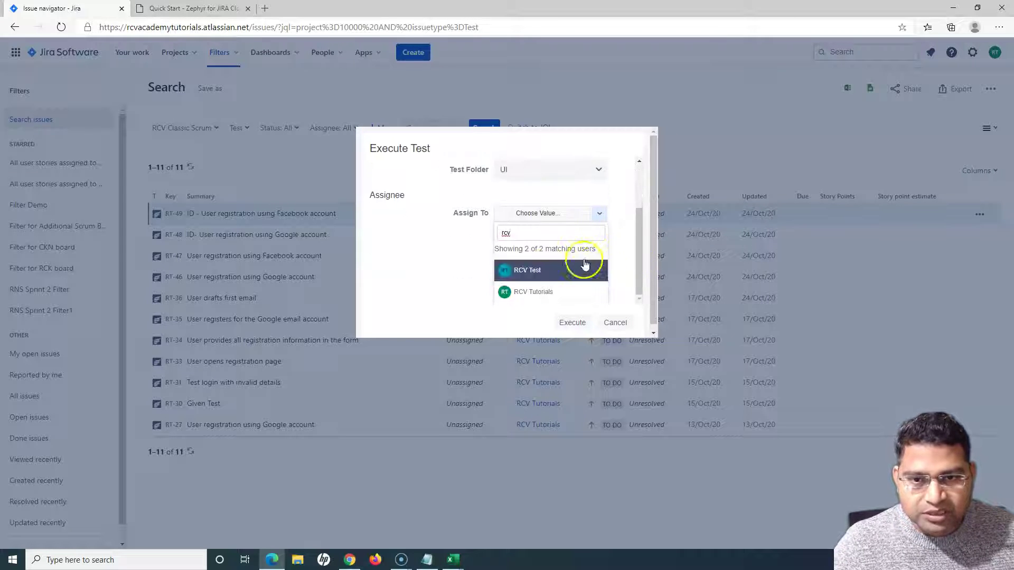
pyautogui.click(544, 293)
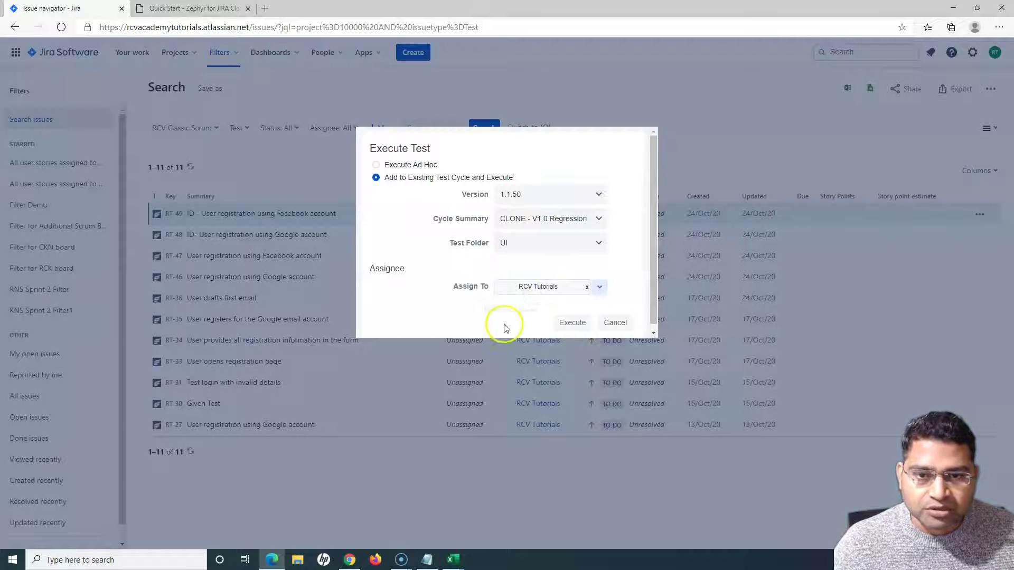
pyautogui.click(571, 324)
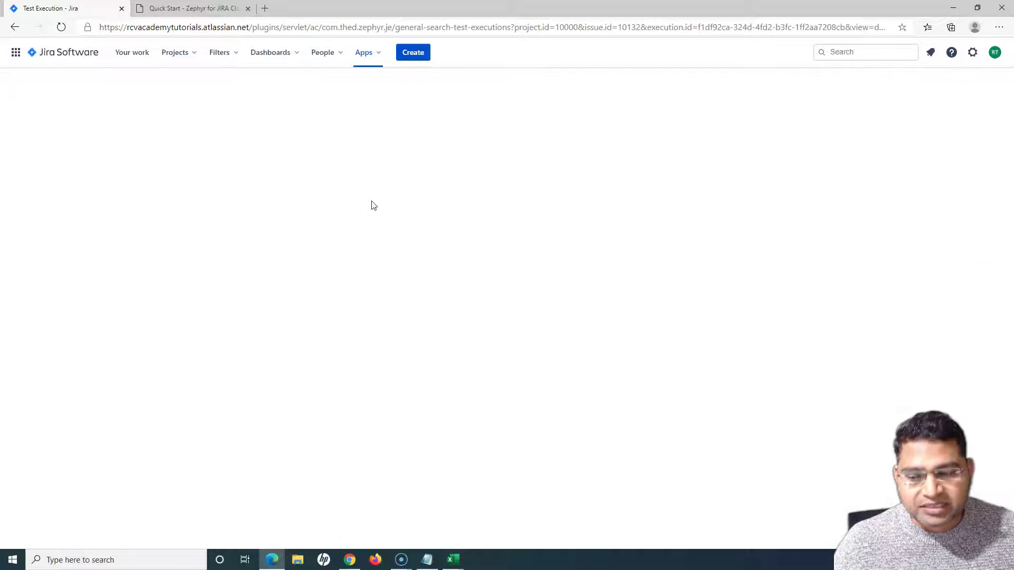
# - Skip the feature tour and review the RT-49 execution's status fields and test steps
pyautogui.click(392, 207)
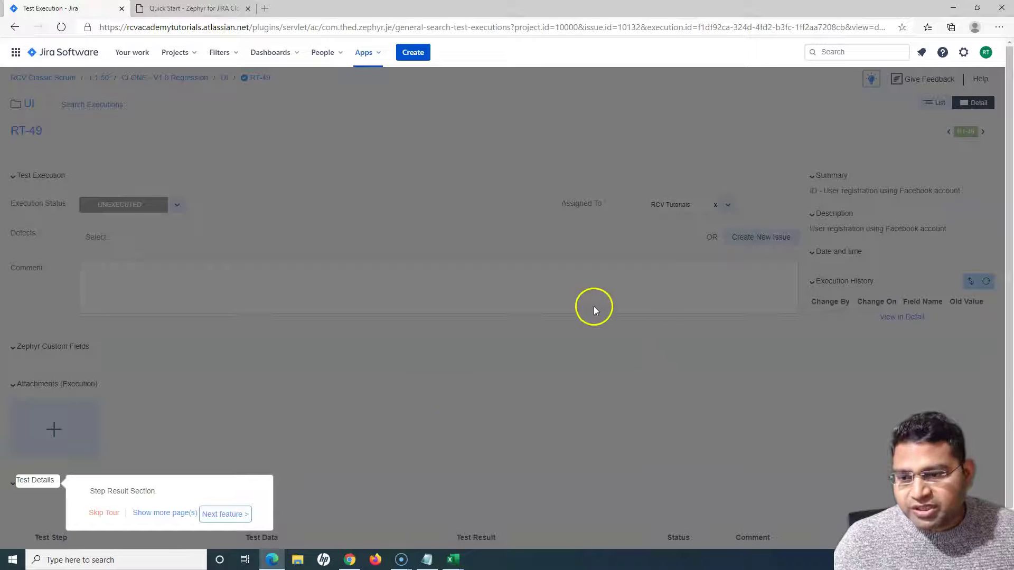
pyautogui.click(108, 514)
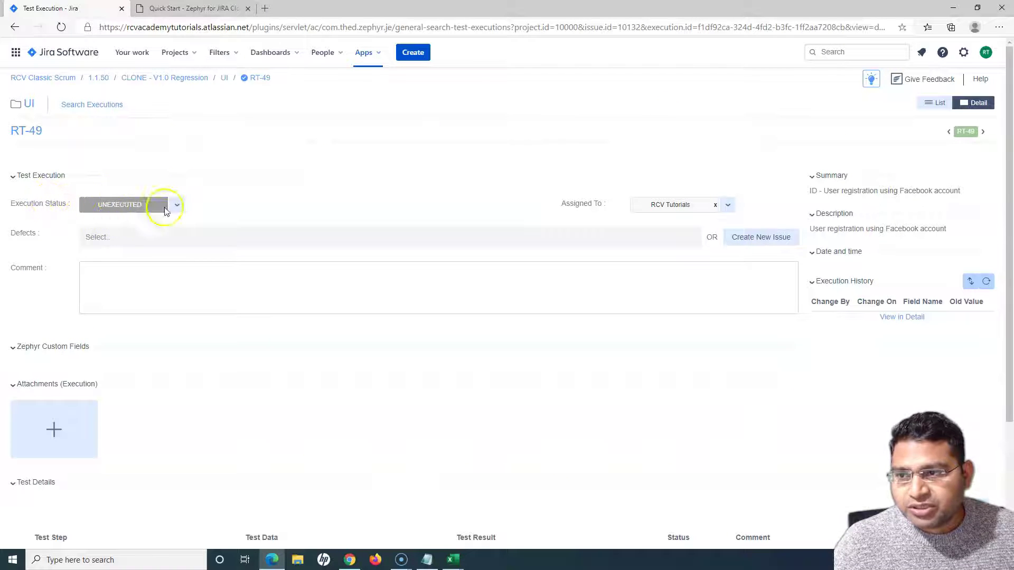
pyautogui.scroll(-3, 331, 459)
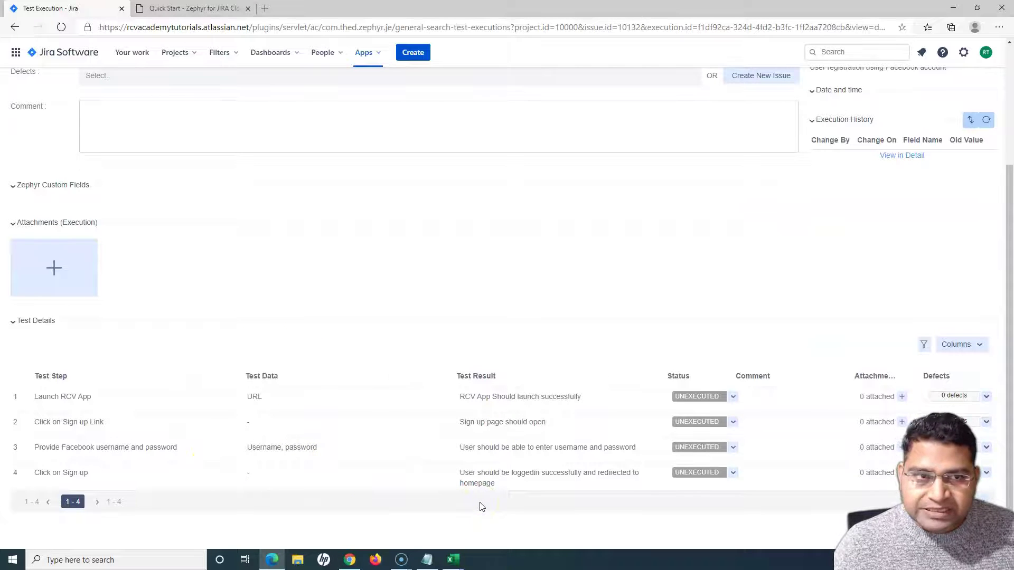
pyautogui.scroll(3, 554, 490)
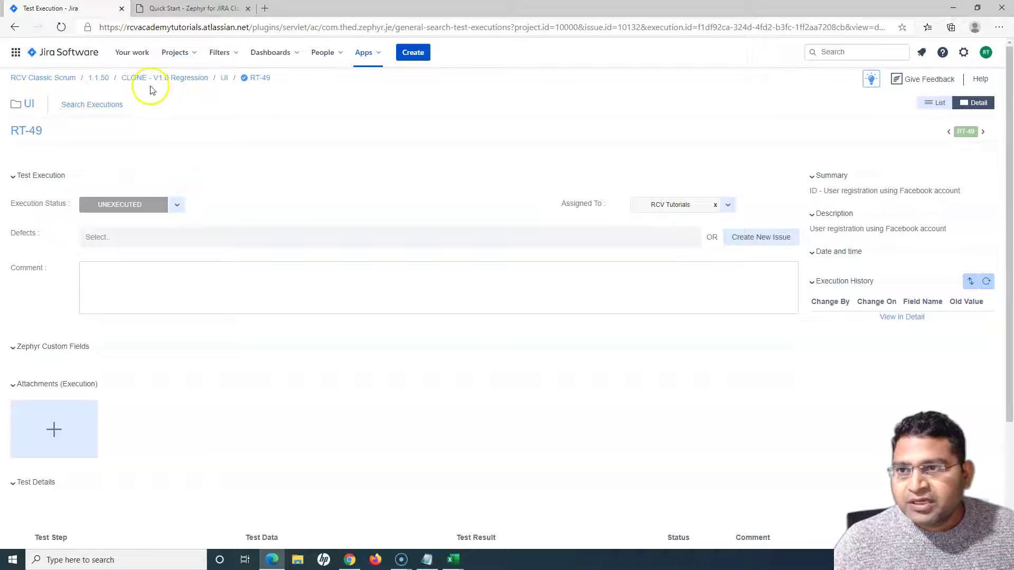
# - Return to the RCV Classic Scrum project's Zephyr test search and start adding test RT-48 to a test cycle
pyautogui.click(36, 77)
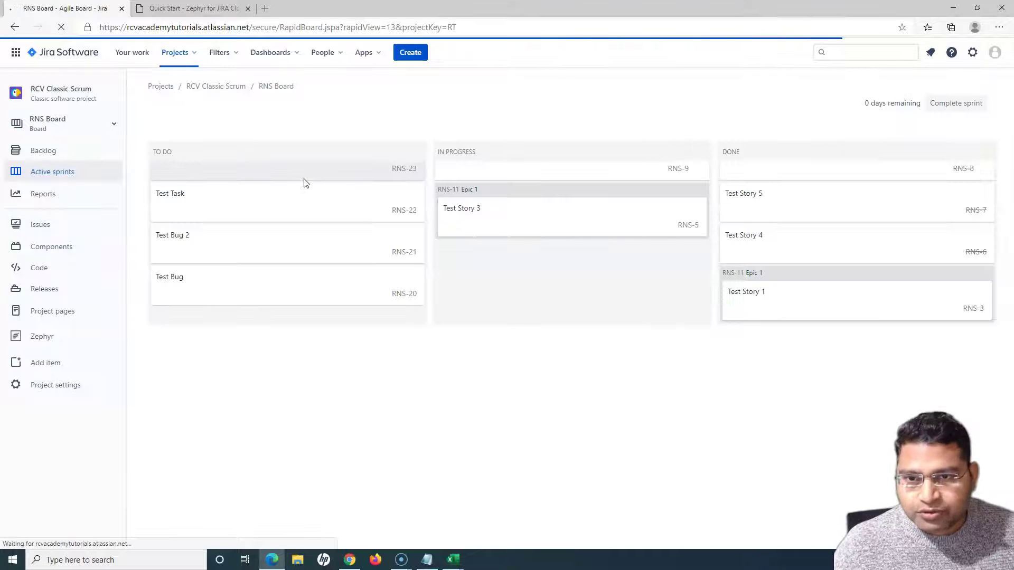
pyautogui.click(218, 293)
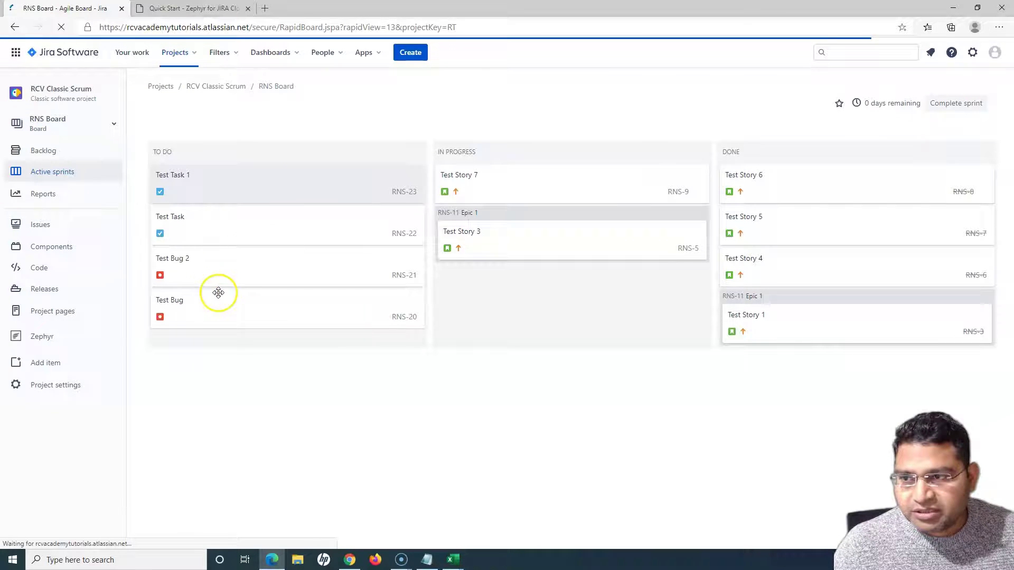
pyautogui.click(61, 343)
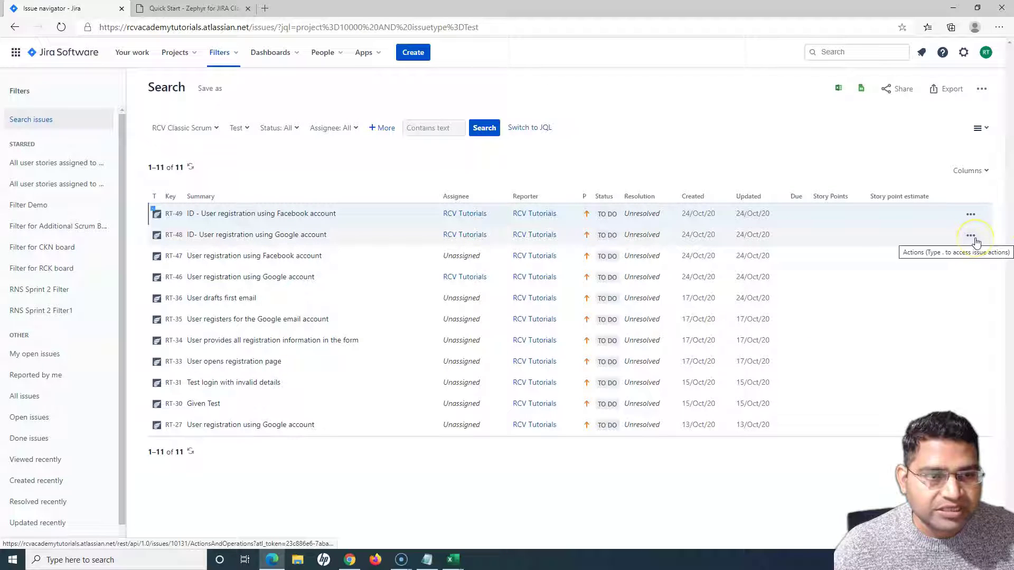
pyautogui.click(972, 236)
pyautogui.scroll(-6, 940, 391)
pyautogui.click(934, 380)
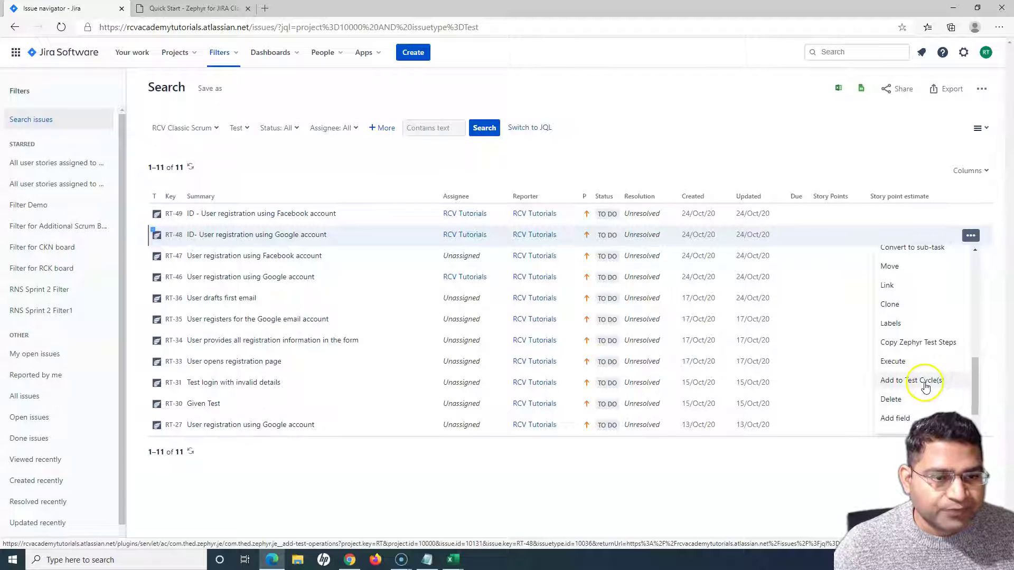
pyautogui.click(897, 384)
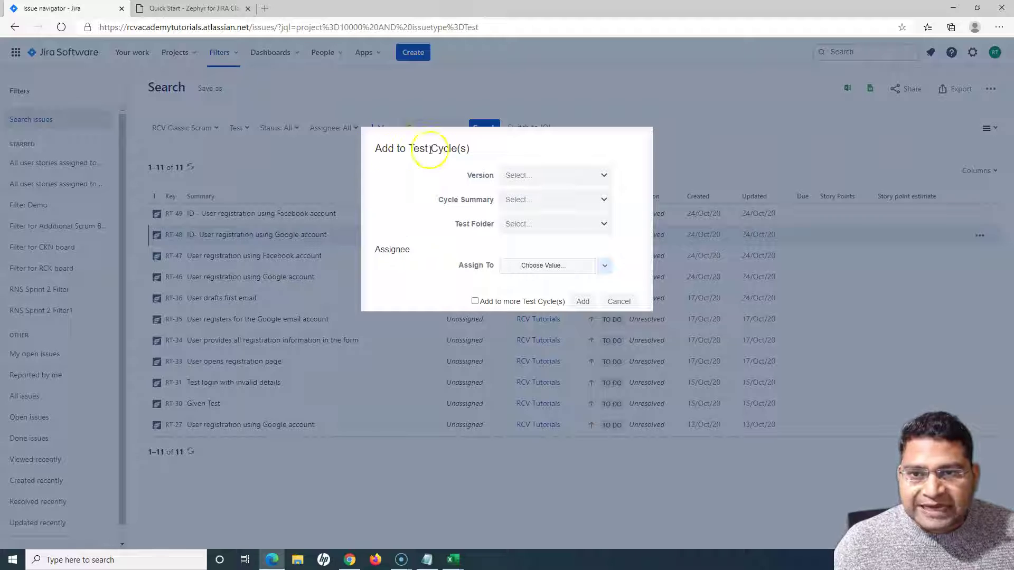
# - Set RT-48's destination to version 1.1.50, cycle CLONE - V1.0 Regression and test folder UI
pyautogui.click(601, 175)
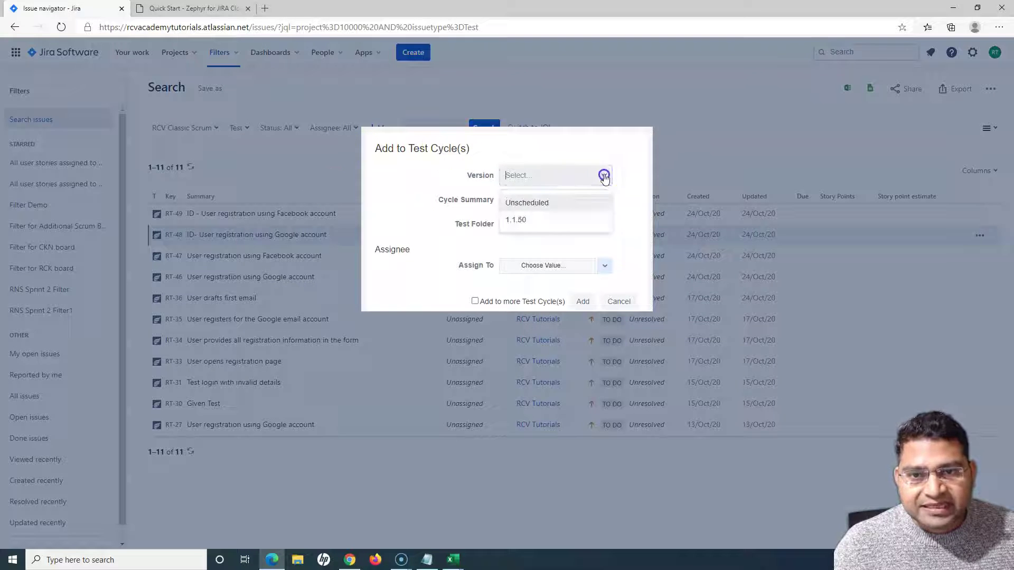
pyautogui.click(547, 224)
pyautogui.click(603, 199)
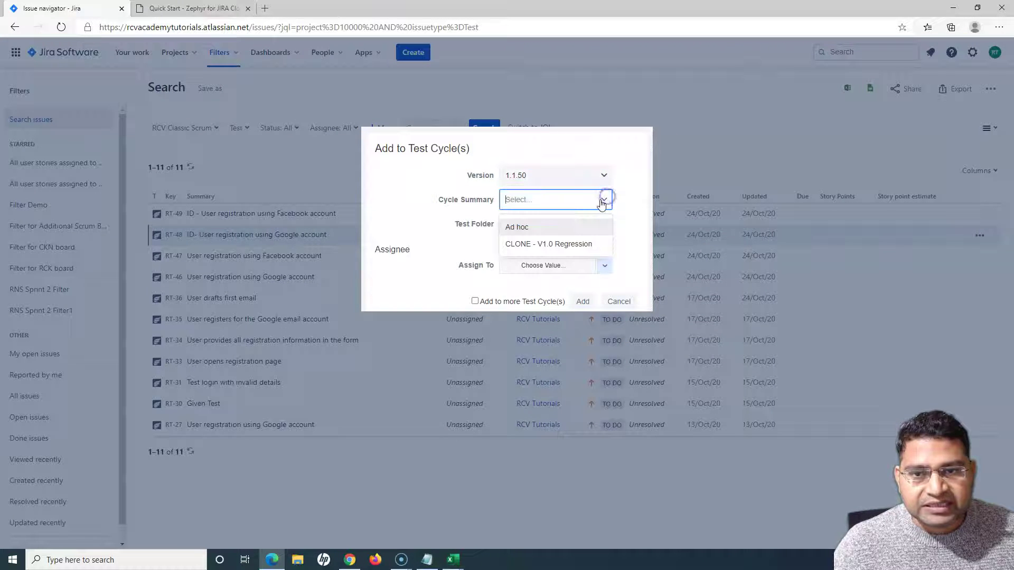
pyautogui.click(528, 245)
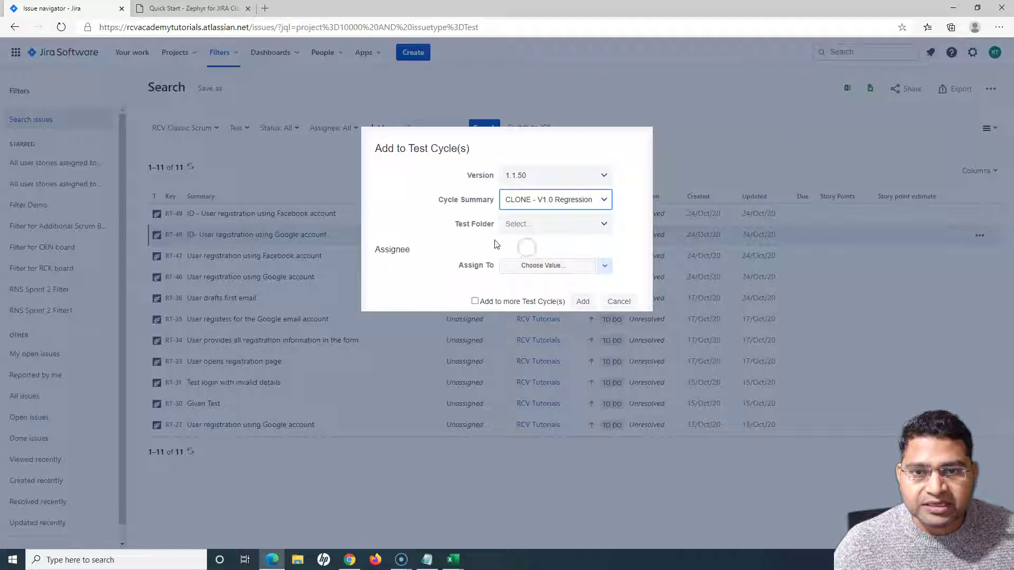
pyautogui.click(604, 225)
pyautogui.click(509, 249)
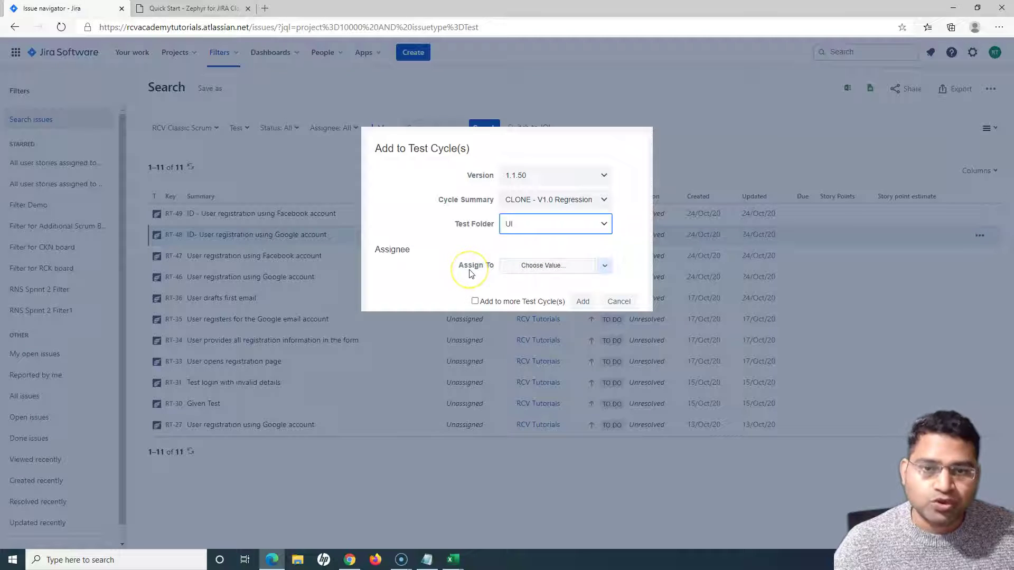
# - Add RT-48 to the chosen cycle with the option for more test cycles enabled, and add it to the Ad hoc cycle too
pyautogui.click(580, 305)
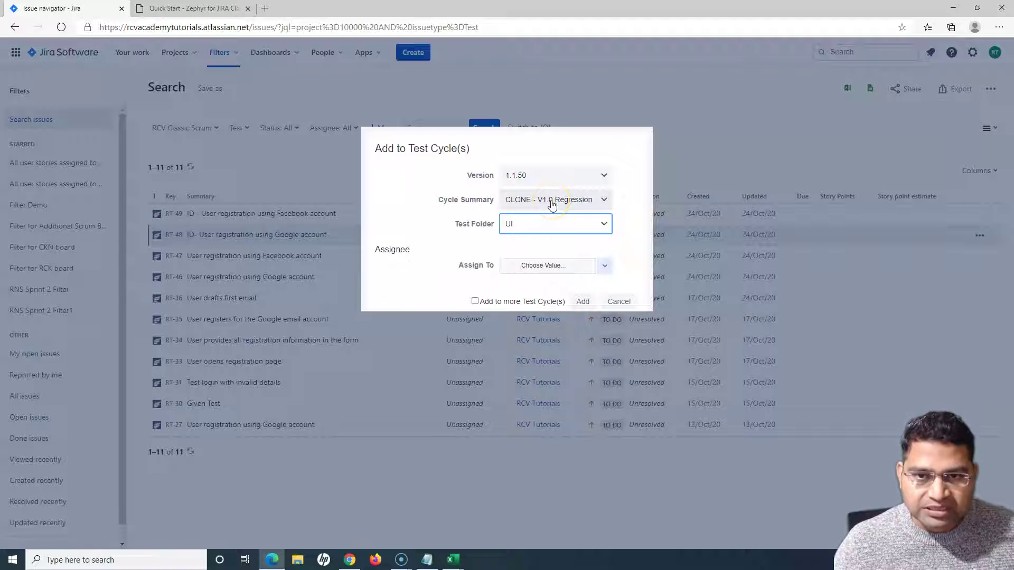
pyautogui.click(475, 301)
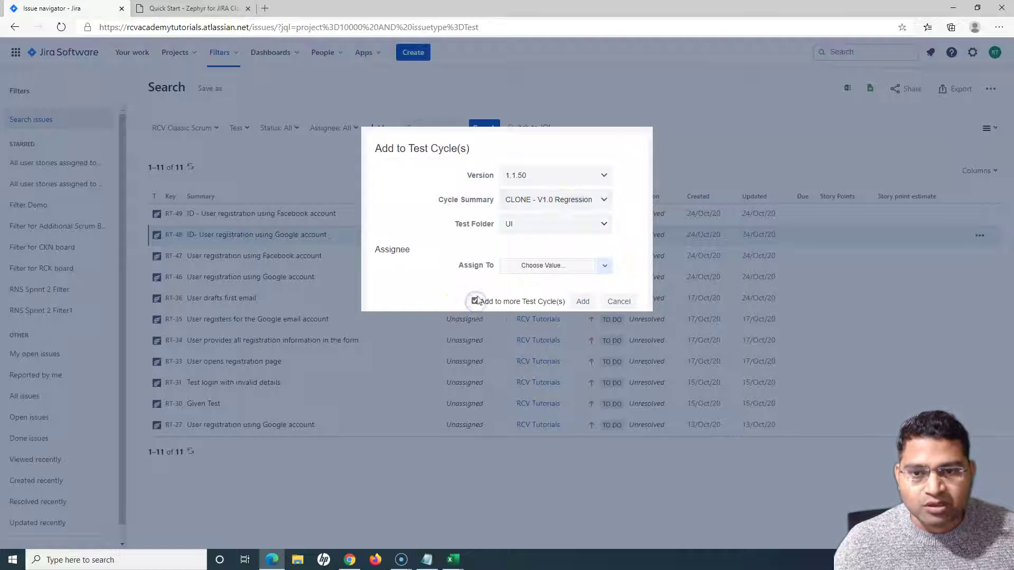
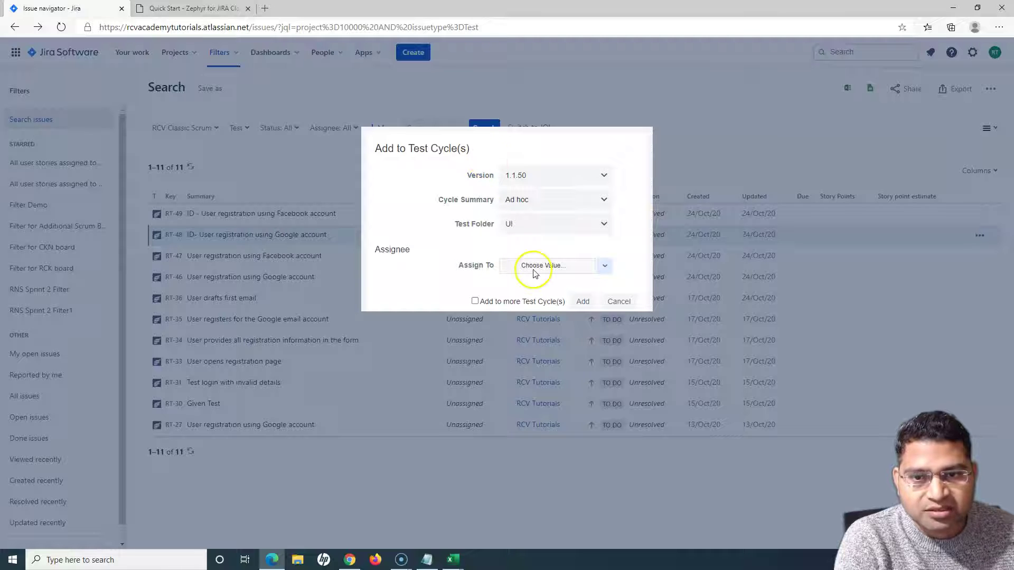
pyautogui.click(580, 303)
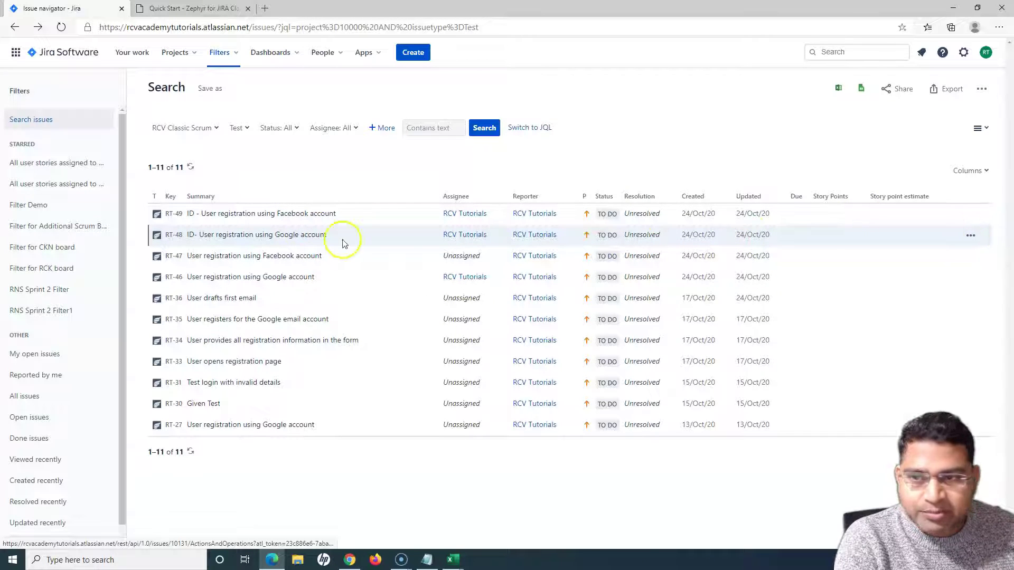
# - Open test RT-48 and review its available actions for executing it or adding it to test cycles
pyautogui.click(173, 235)
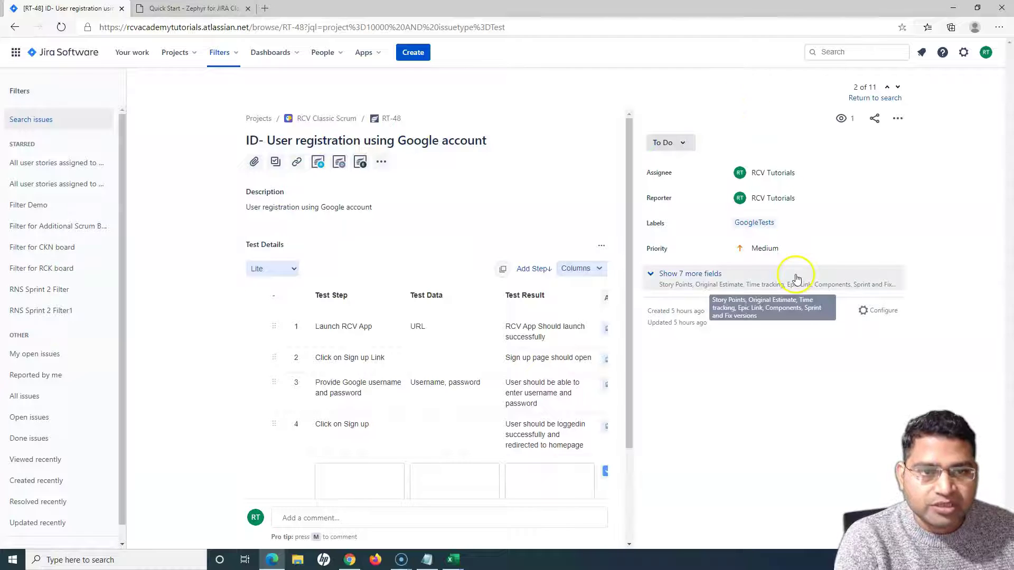
pyautogui.click(899, 120)
pyautogui.click(896, 127)
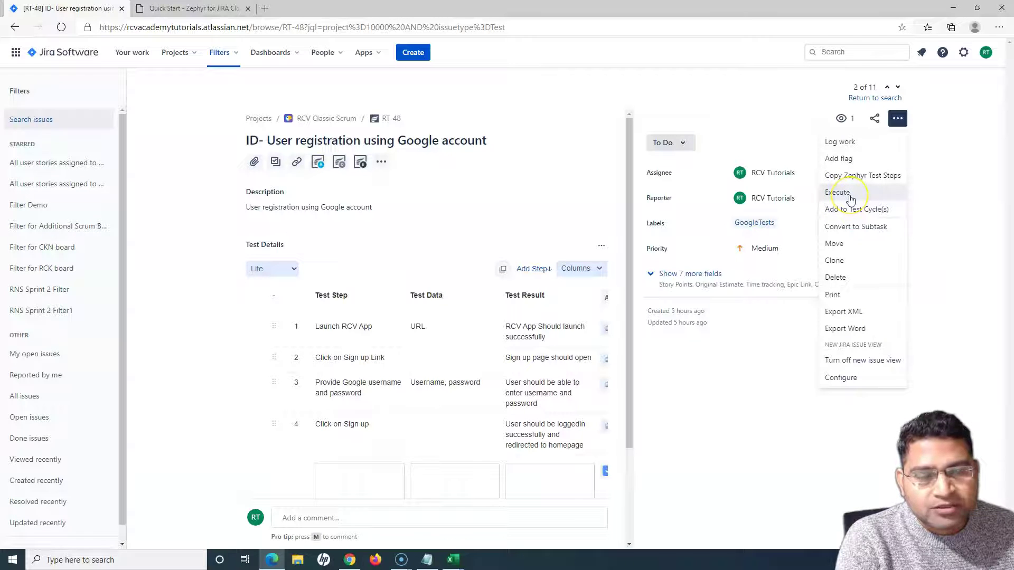
pyautogui.click(848, 214)
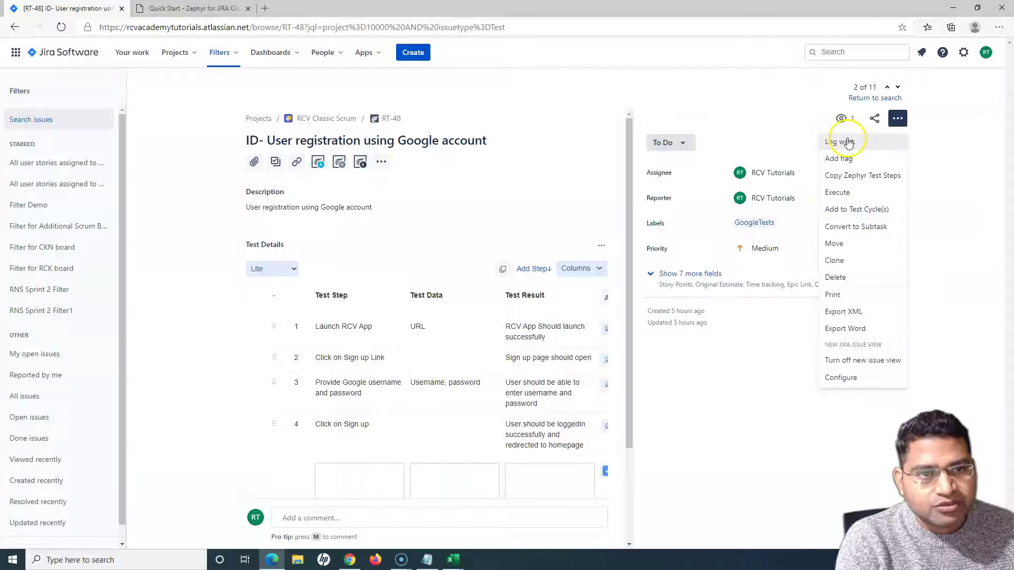
pyautogui.click(767, 101)
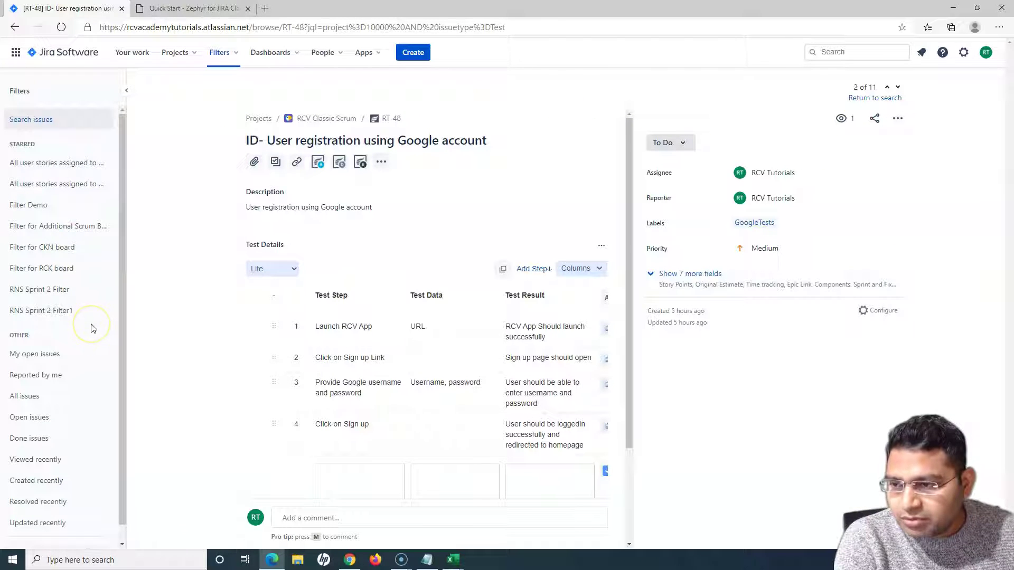
# - Leave test RT-48 and open the Zephyr Cycle Summary of the RCV Classic Scrum project
pyautogui.click(15, 27)
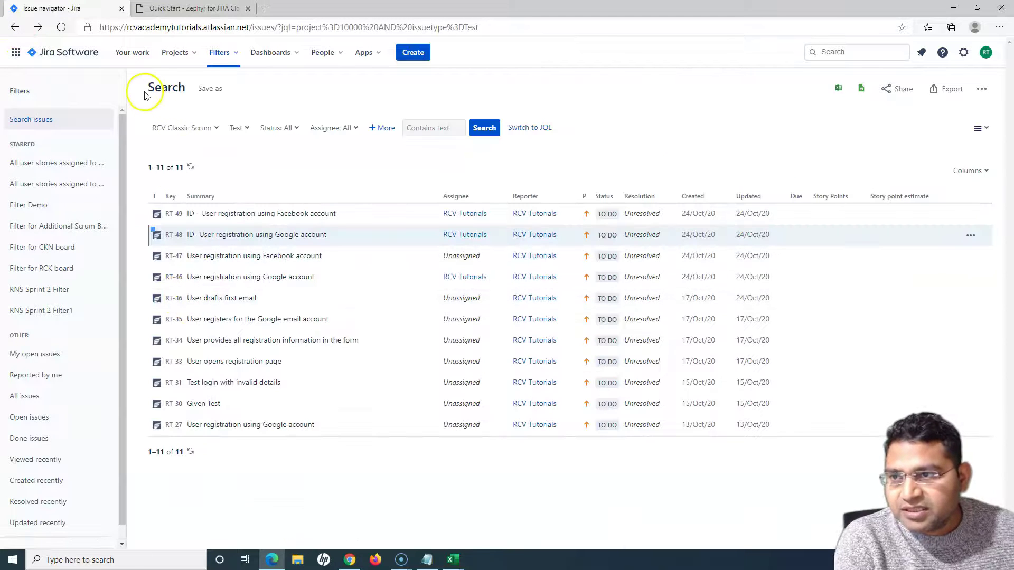
pyautogui.click(73, 52)
pyautogui.click(110, 227)
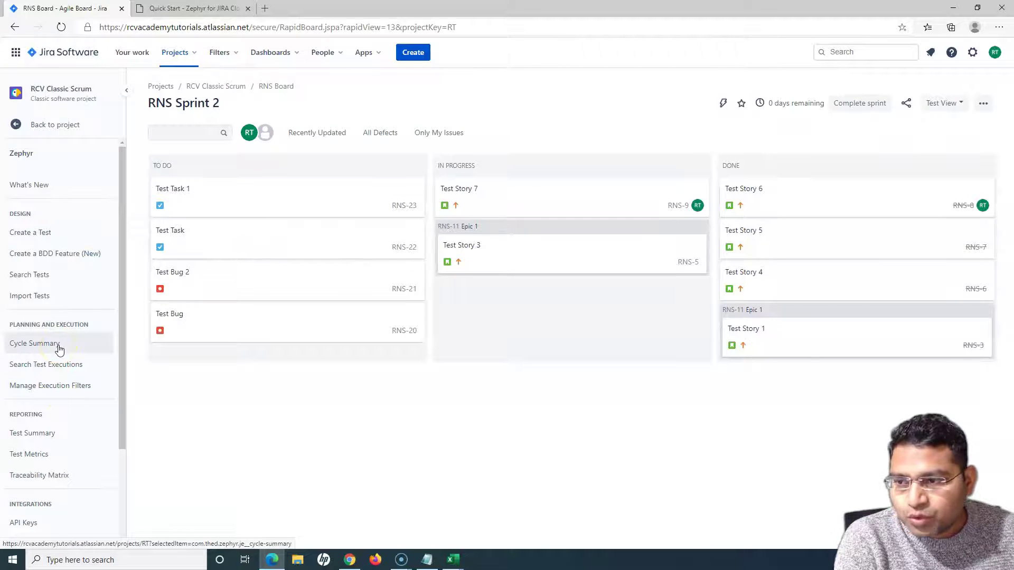
pyautogui.click(59, 349)
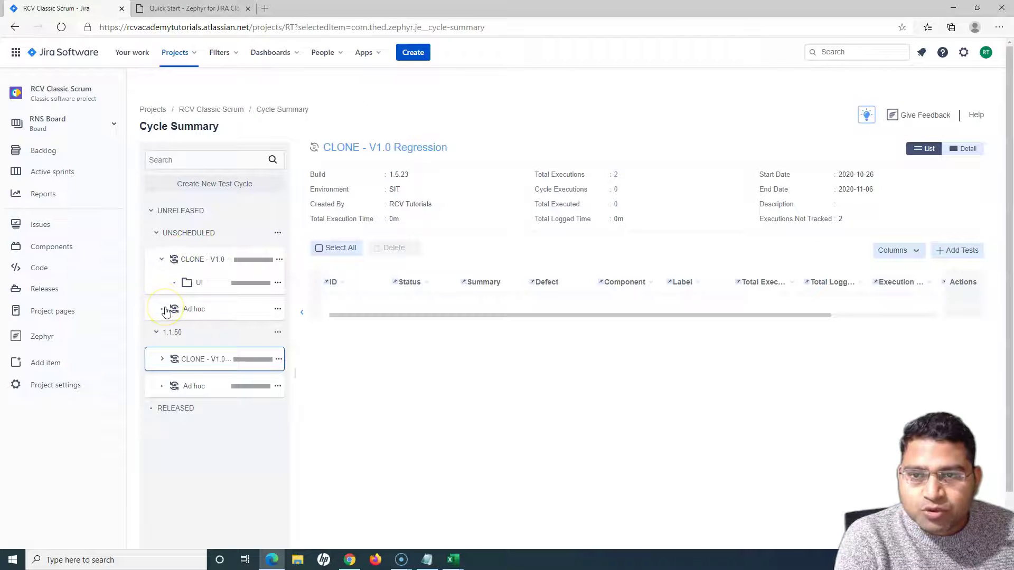
# - Start adding tests to the unscheduled CLONE - V1.0 Regression cycle
pyautogui.click(169, 320)
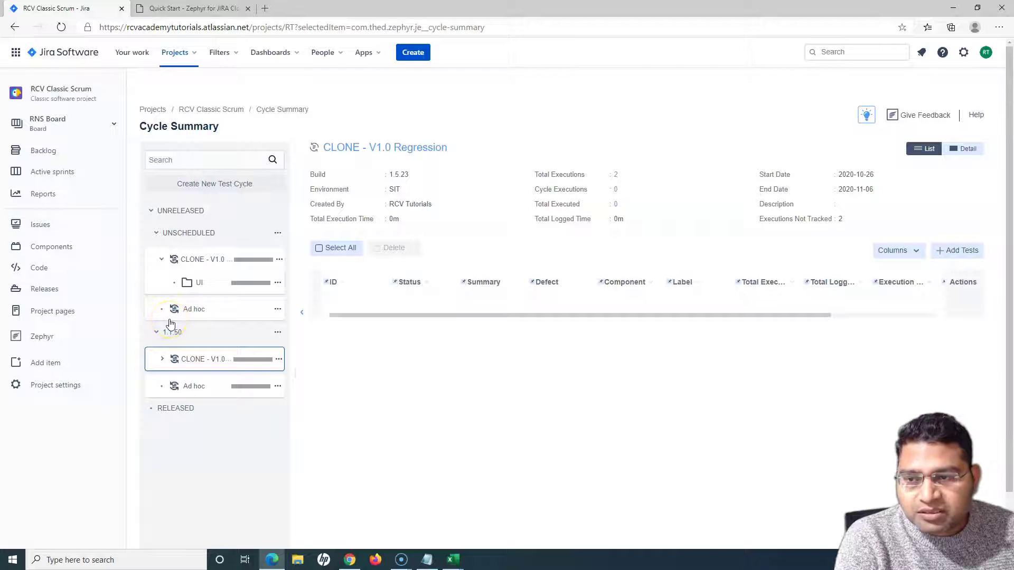
pyautogui.click(272, 309)
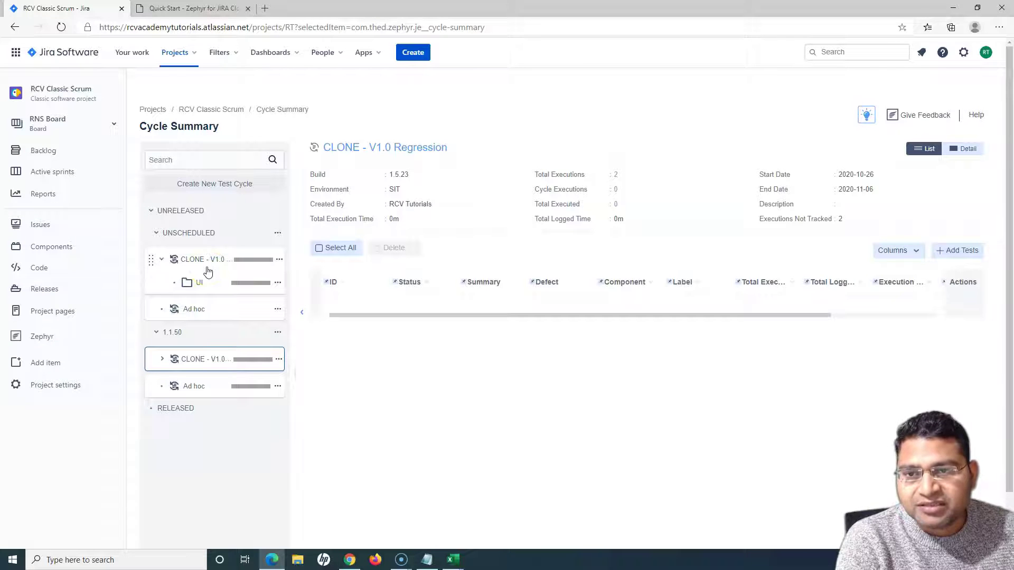
pyautogui.click(279, 260)
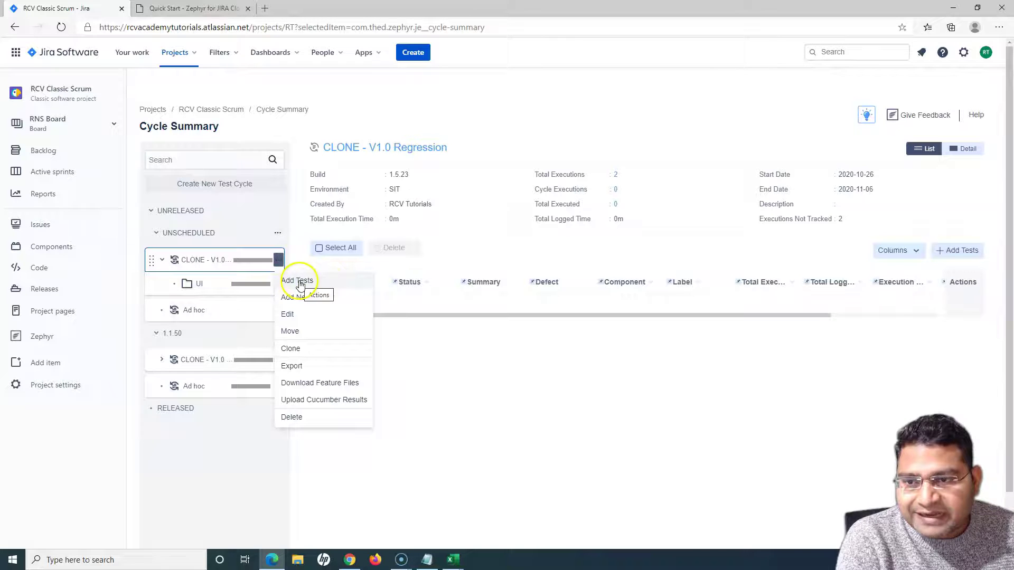
pyautogui.click(321, 285)
pyautogui.click(321, 284)
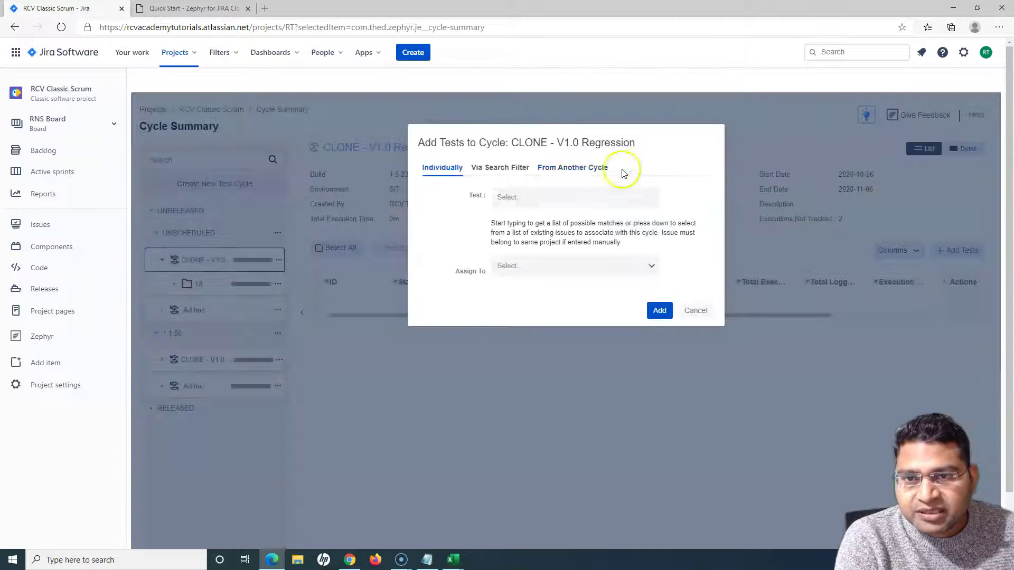
# - Review the options for adding tests individually, via a search filter and from another cycle
pyautogui.click(597, 168)
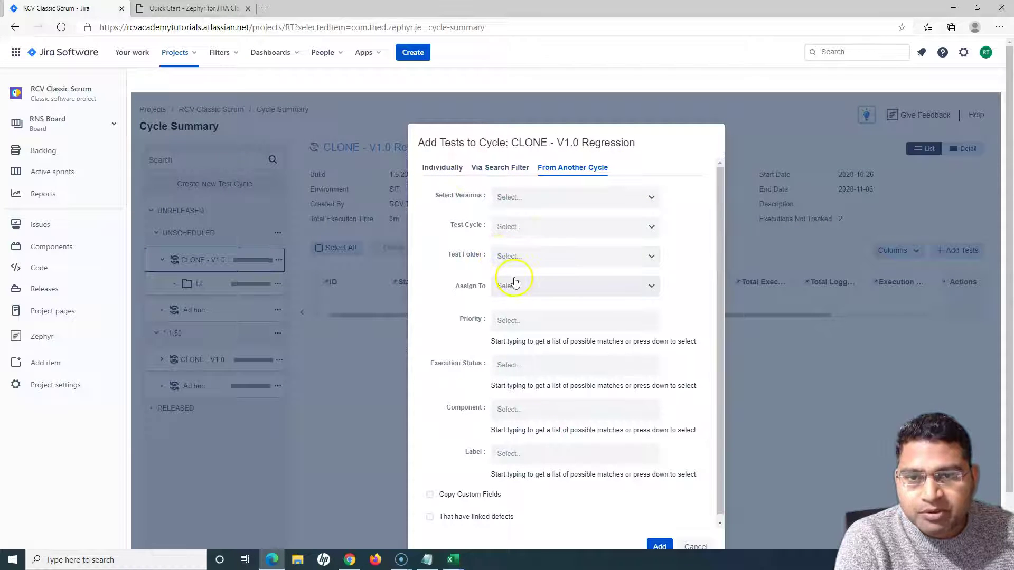
pyautogui.click(446, 170)
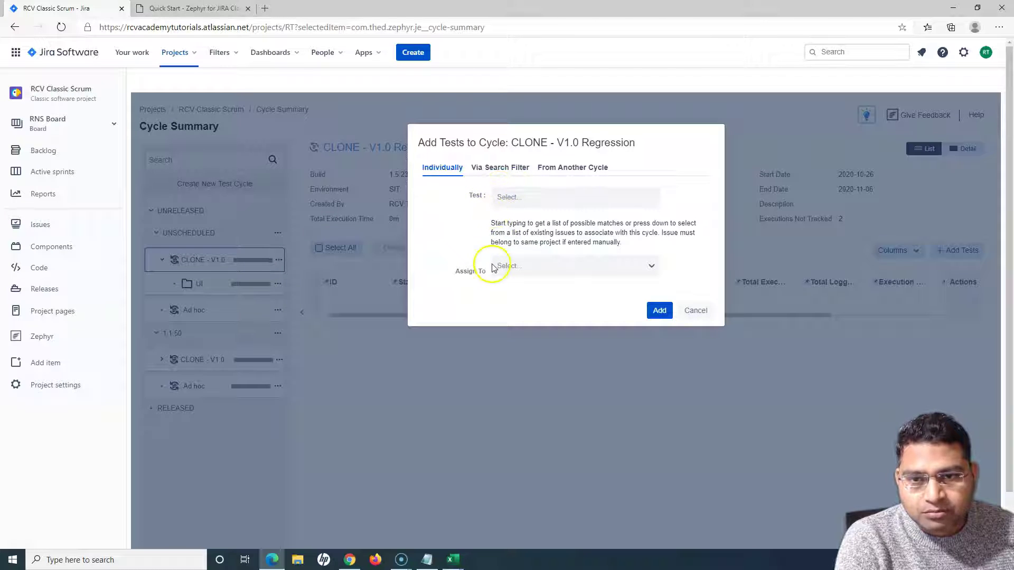
pyautogui.click(507, 168)
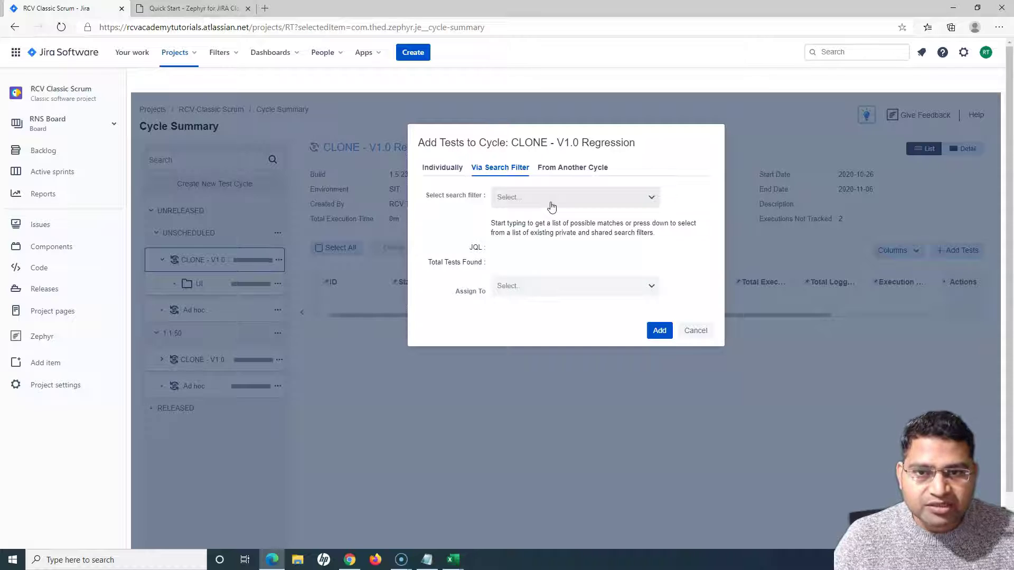
pyautogui.click(552, 204)
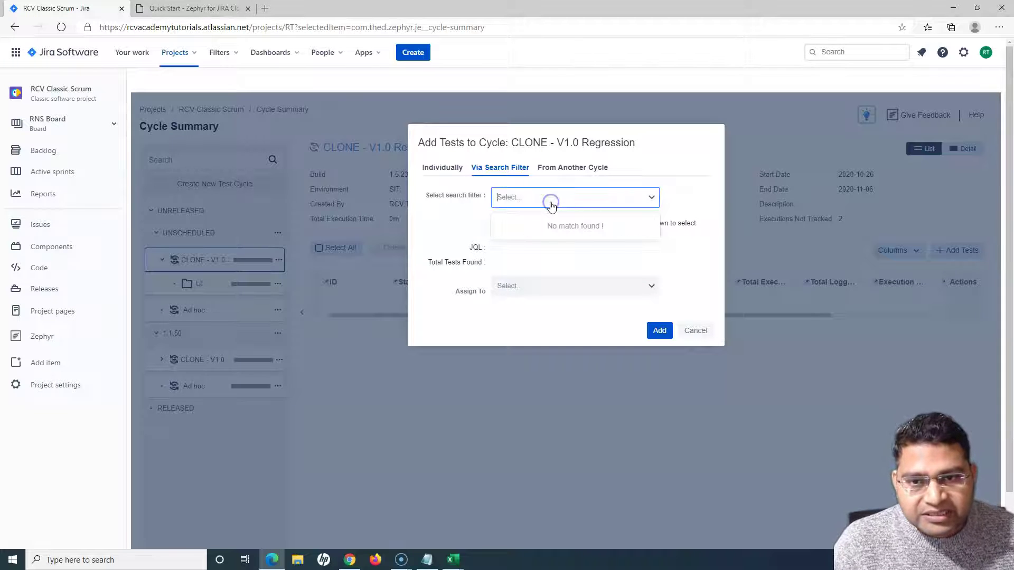
pyautogui.click(445, 216)
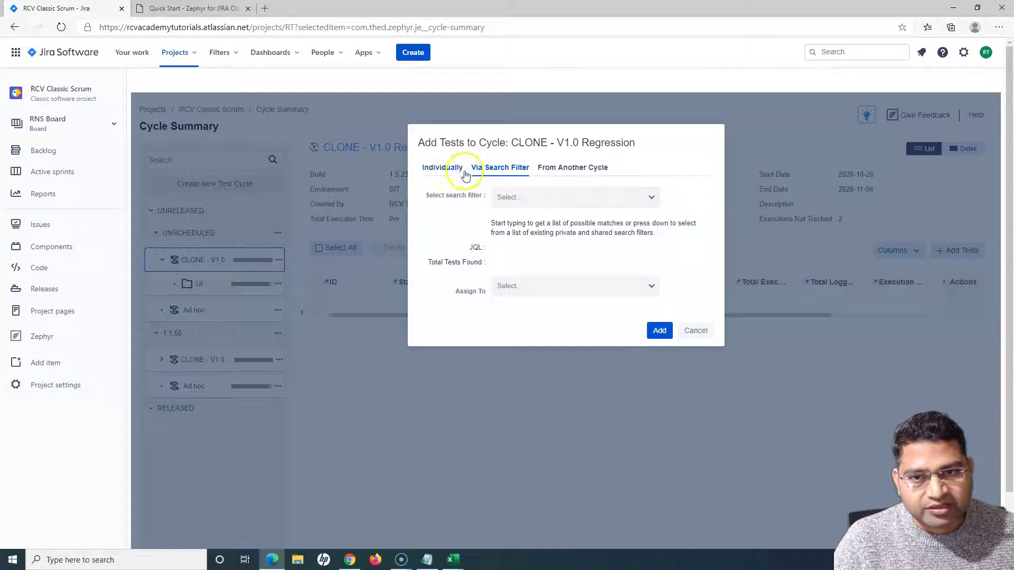
pyautogui.click(558, 172)
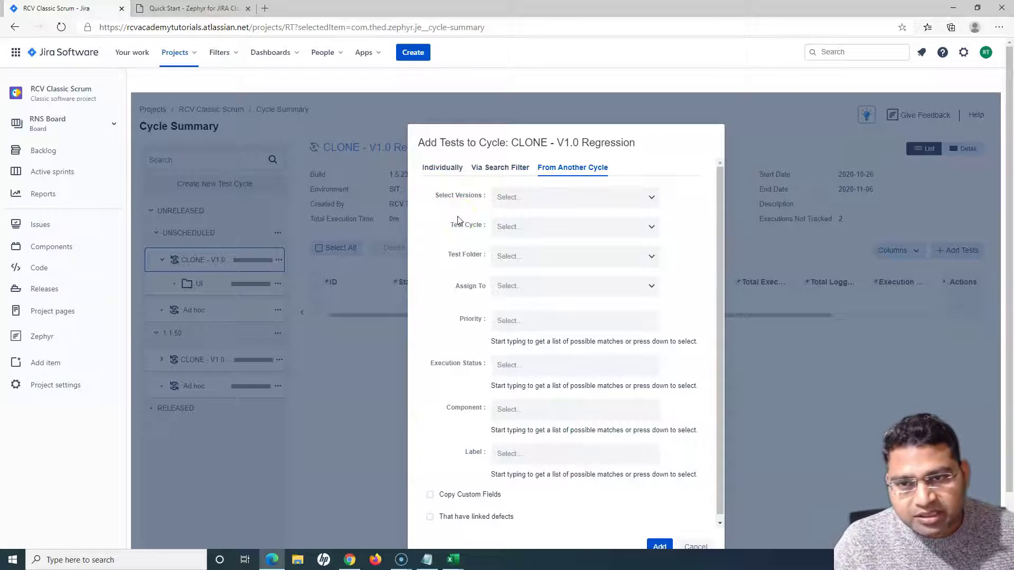
# - Choose to add tests individually and select RT-49 by searching for RT
pyautogui.click(442, 172)
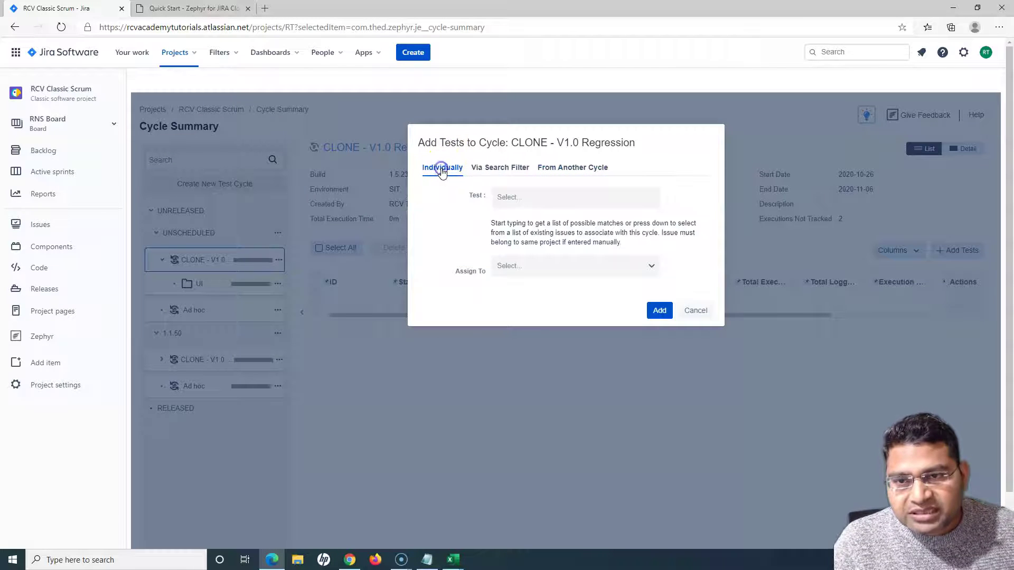
pyautogui.click(518, 198)
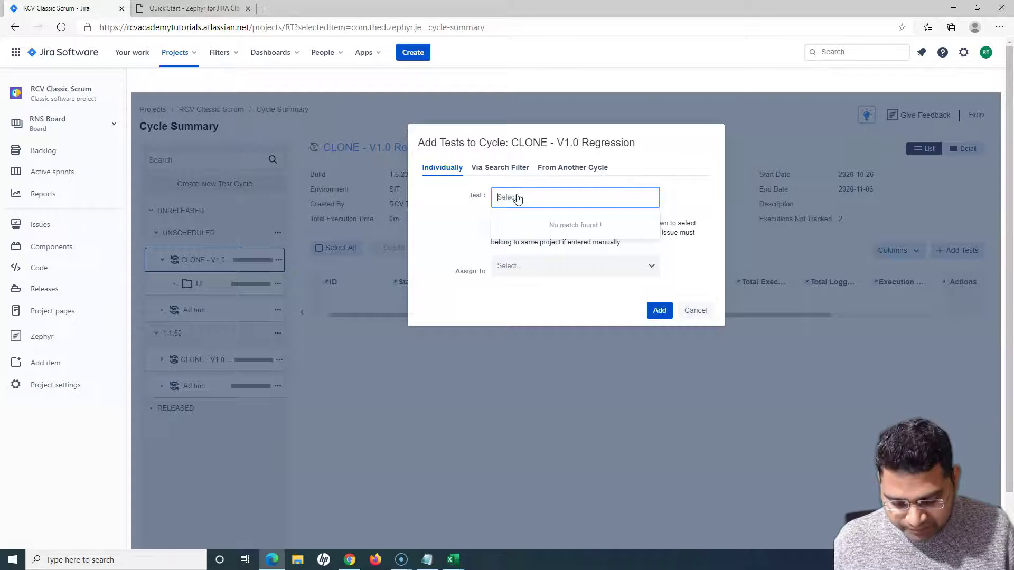
pyautogui.write('RT')
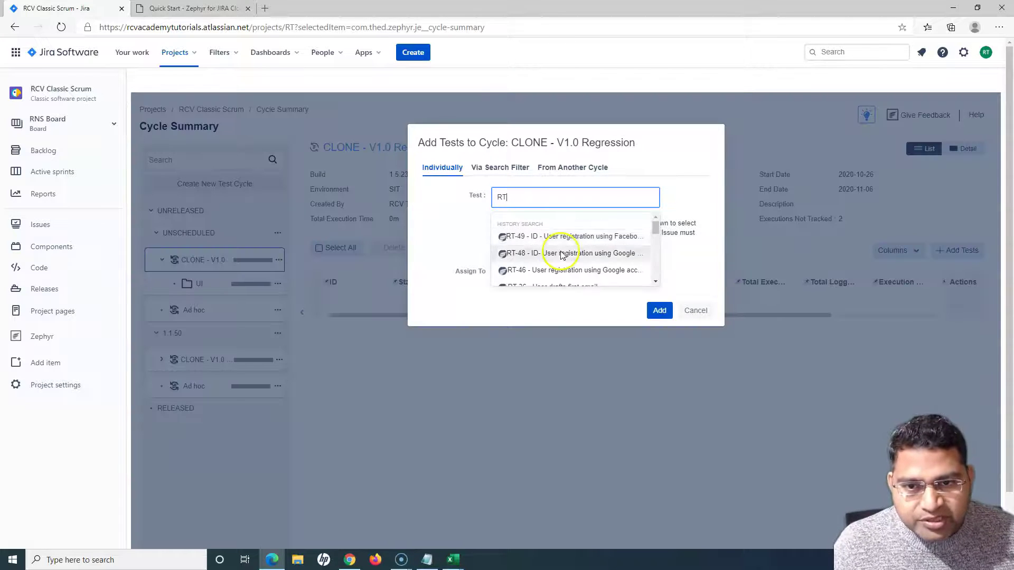
pyautogui.click(561, 242)
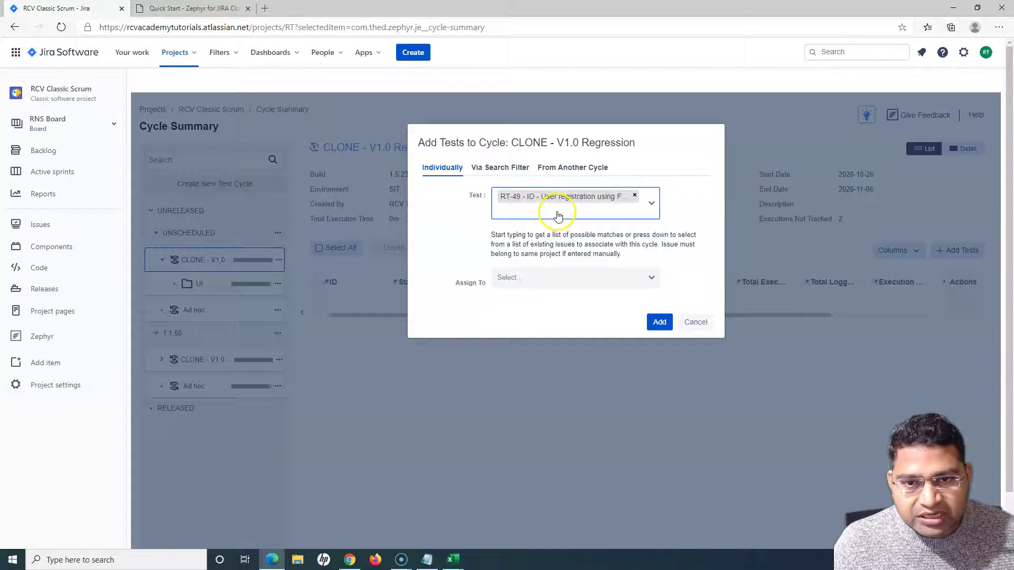
# - Select RT-36, RT-46 and RT-33 as further individual tests by searching for RT
pyautogui.write('rt')
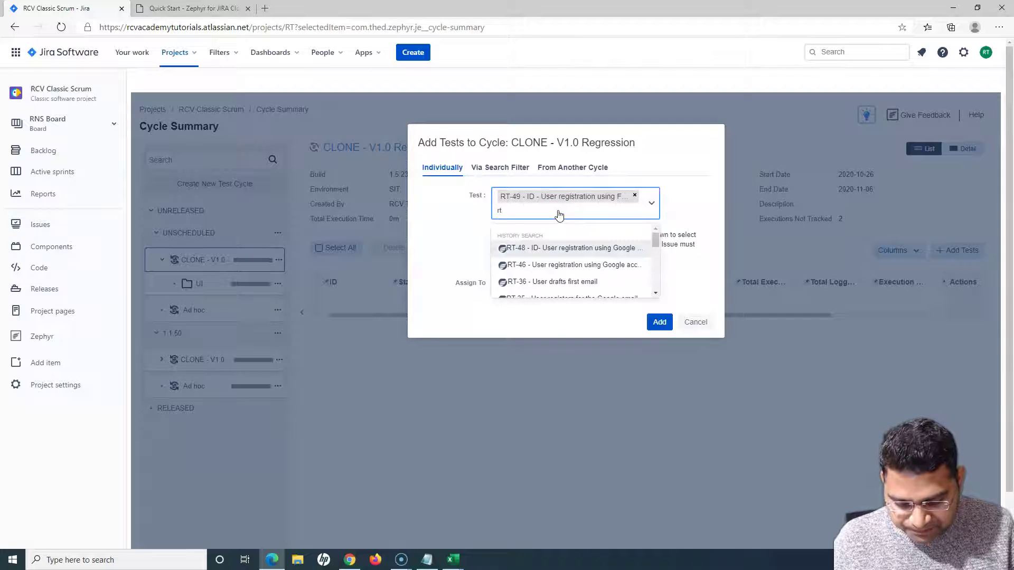
pyautogui.write('4')
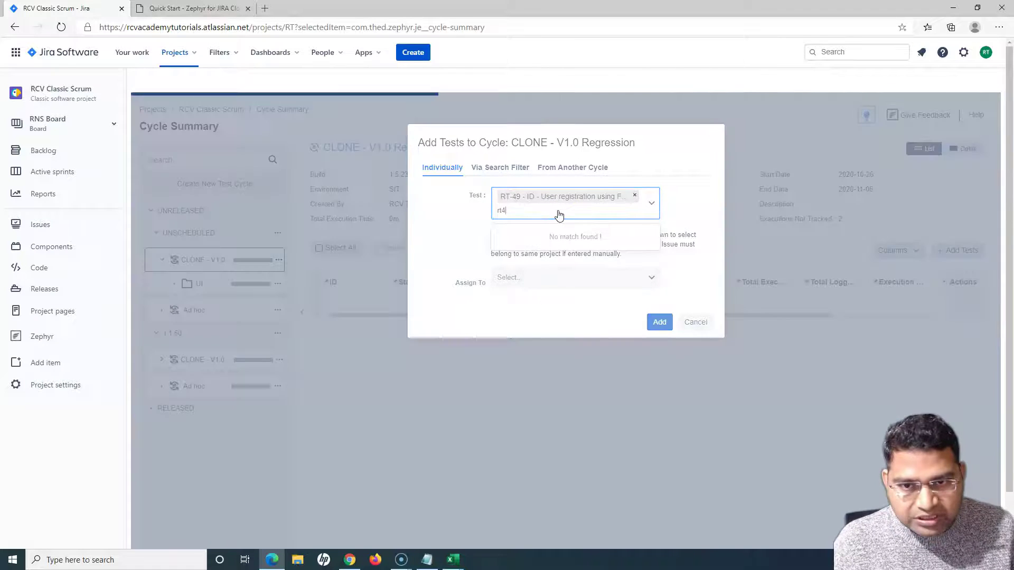
pyautogui.press('BackSpace')
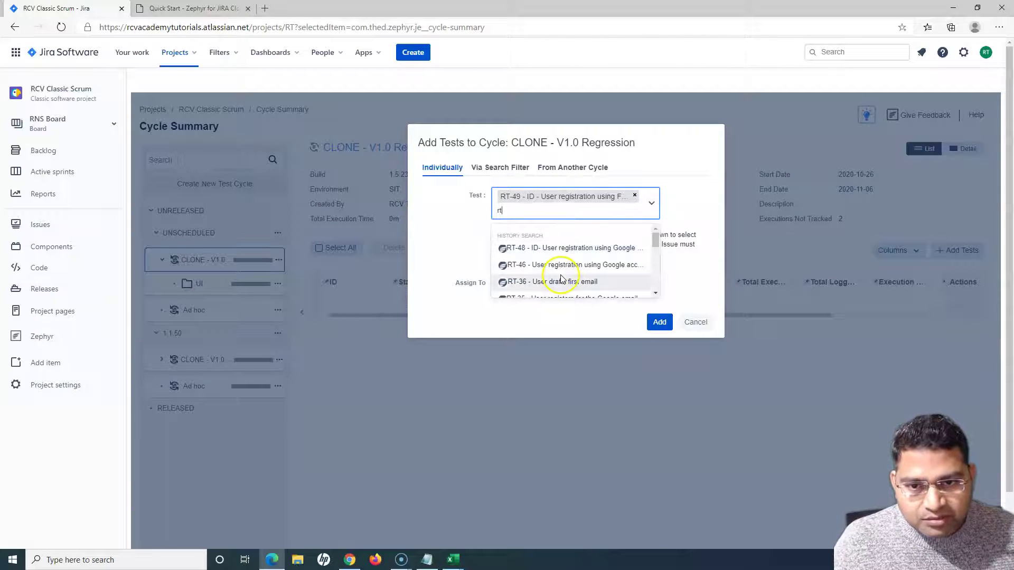
pyautogui.scroll(-1, 544, 279)
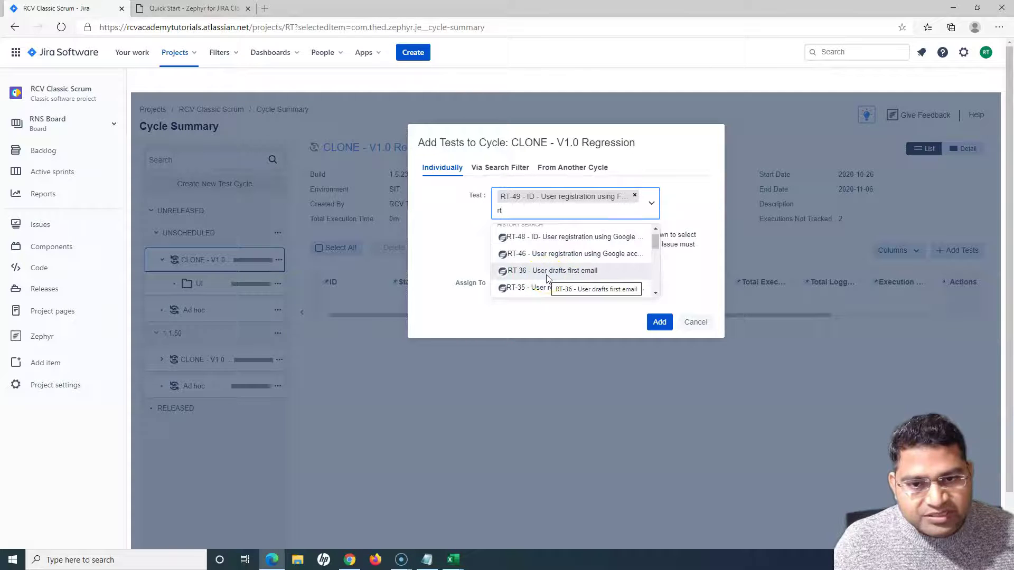
pyautogui.click(546, 274)
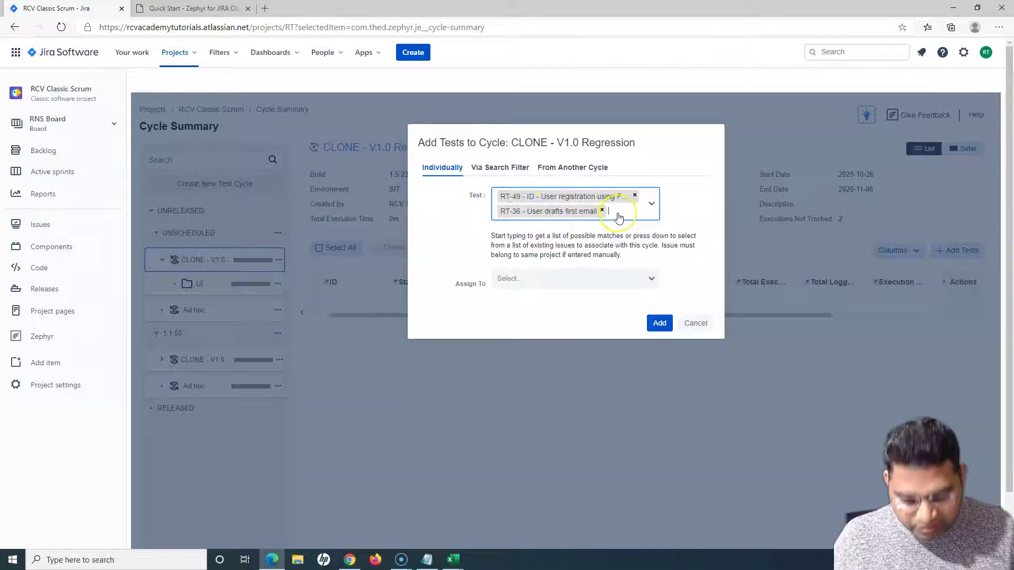
pyautogui.write('rt')
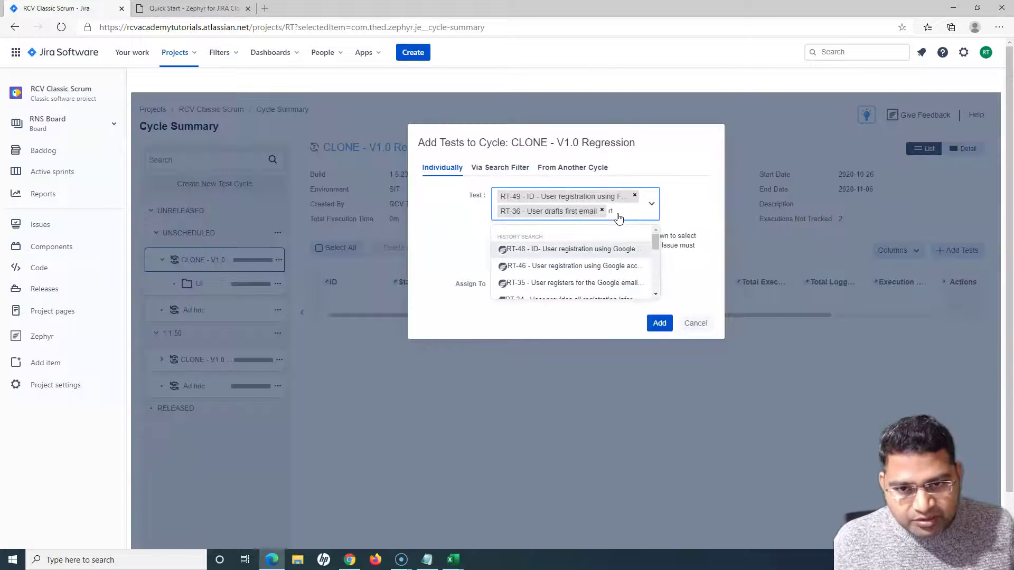
pyautogui.click(614, 266)
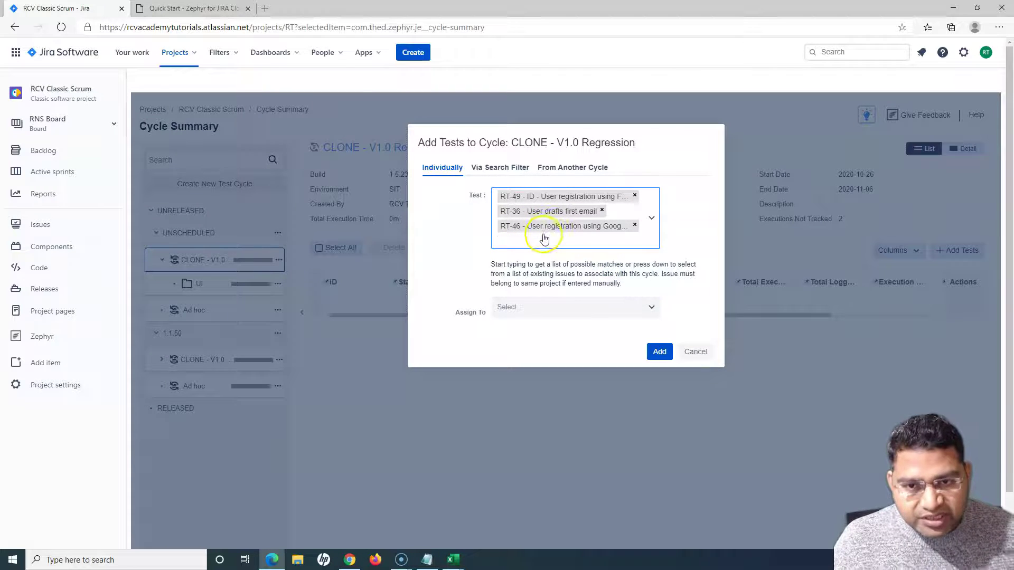
pyautogui.write('rt')
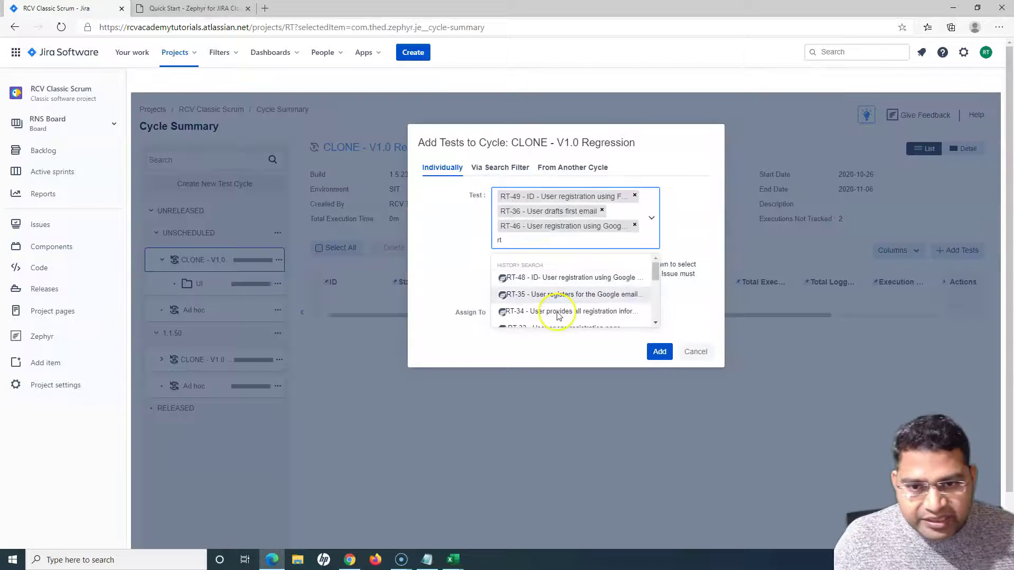
pyautogui.click(552, 318)
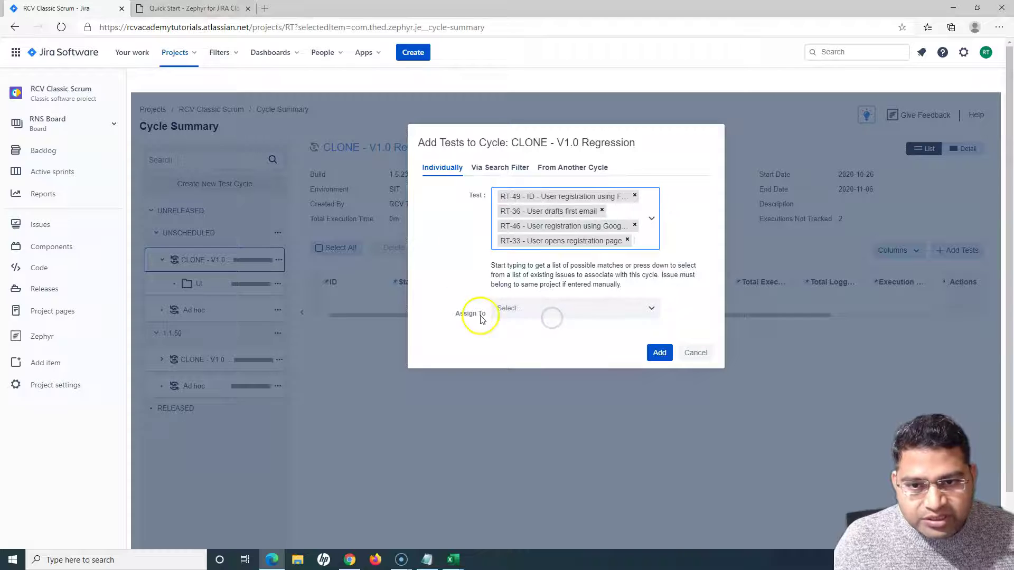
# - Assign the selected tests to RCV Test, add them to the cycle and dismiss the status report
pyautogui.click(537, 311)
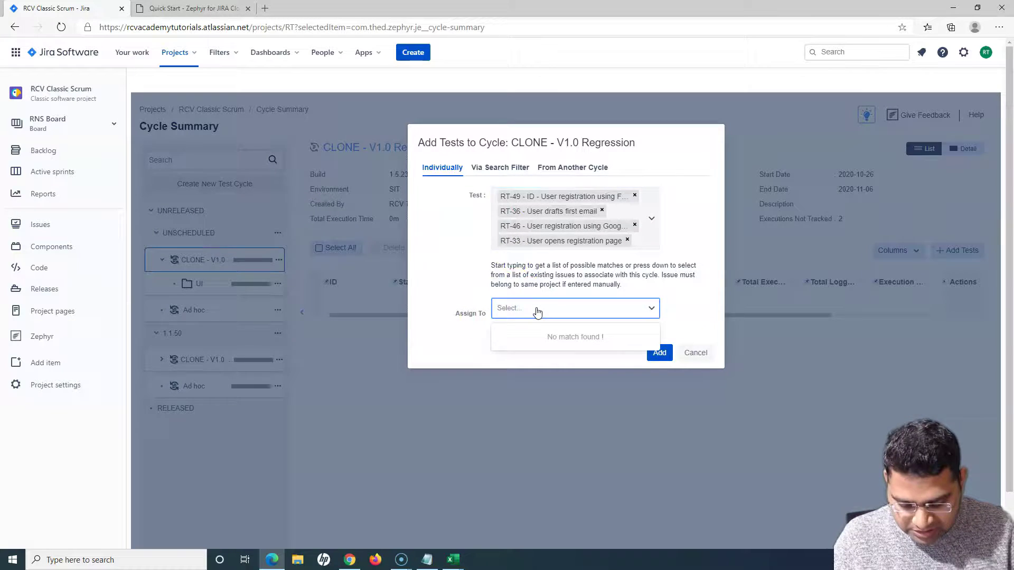
pyautogui.write('rcv')
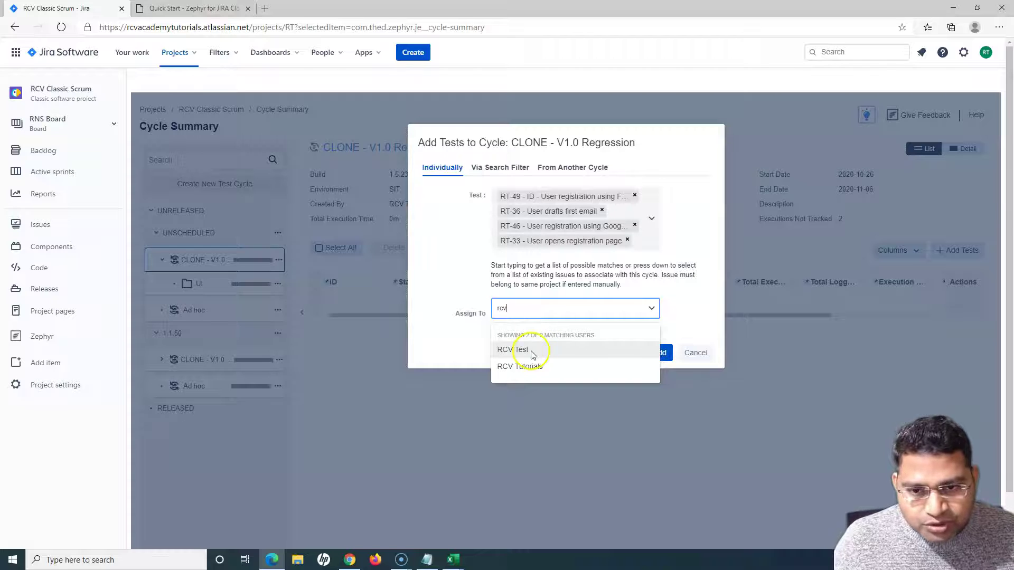
pyautogui.click(528, 350)
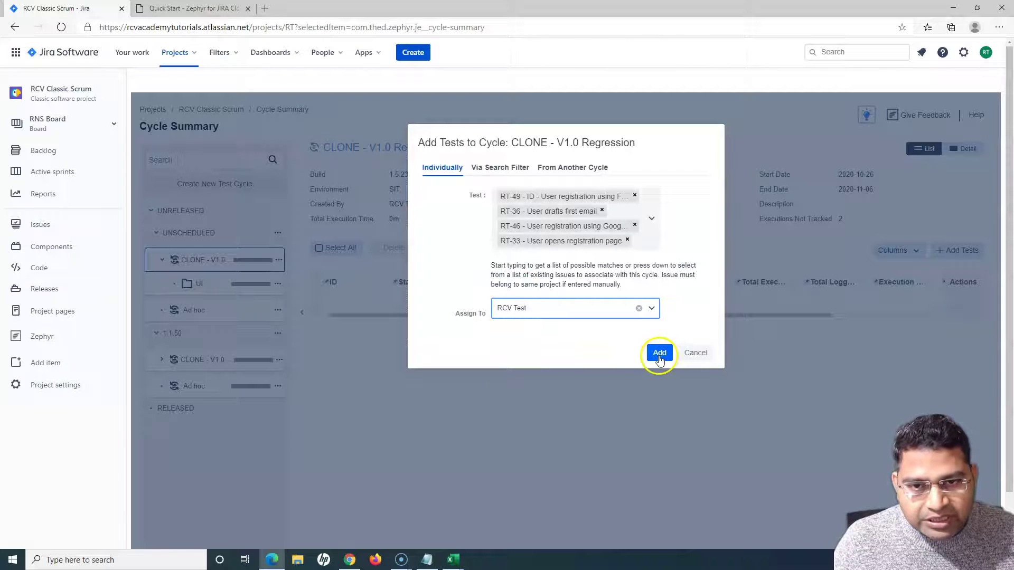
pyautogui.click(660, 354)
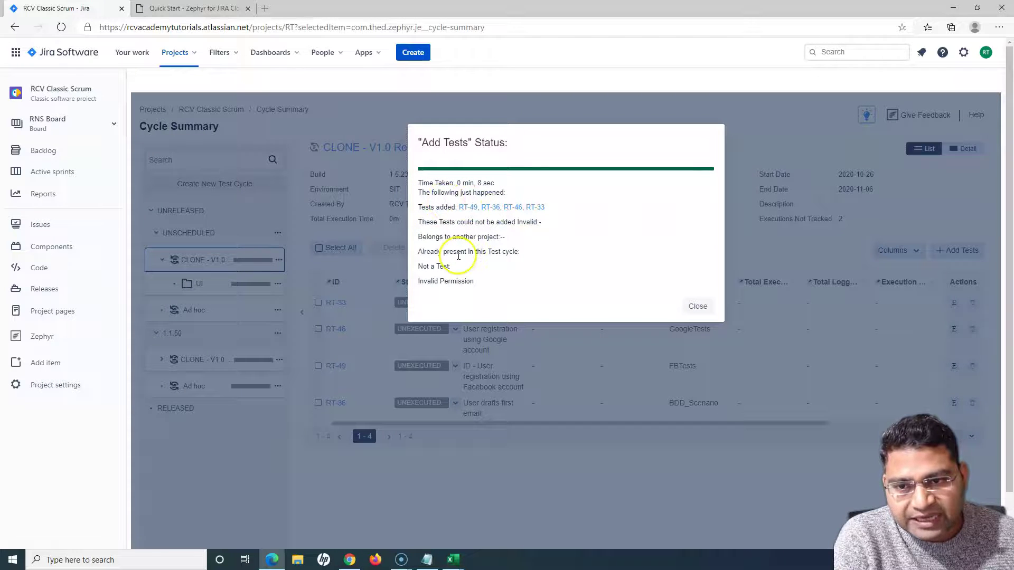
pyautogui.click(697, 307)
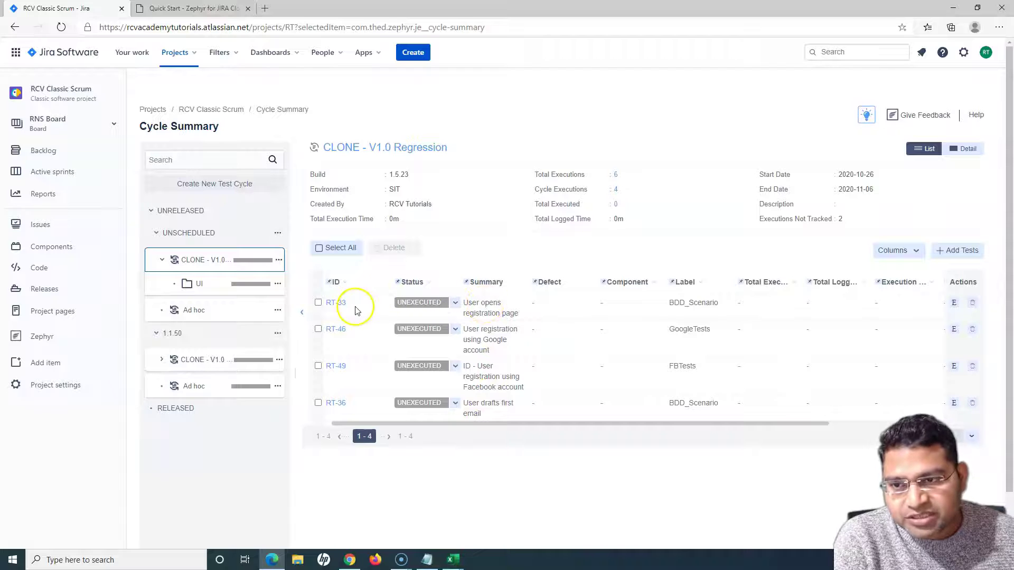
# - Start adding more tests to the unscheduled CLONE - V1.0 Regression cycle and choose Filter Demo as the search filter
pyautogui.click(278, 262)
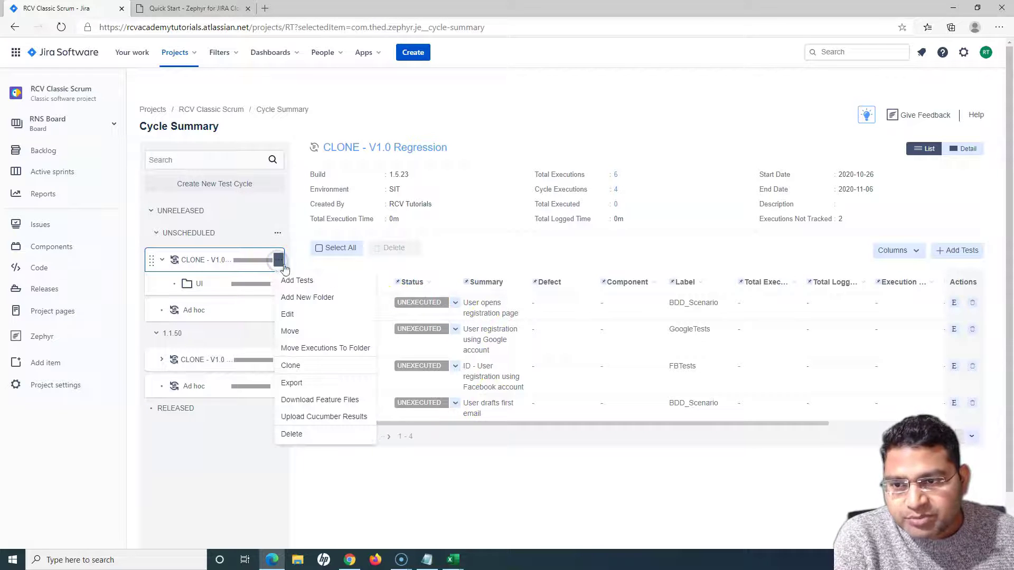
pyautogui.click(328, 281)
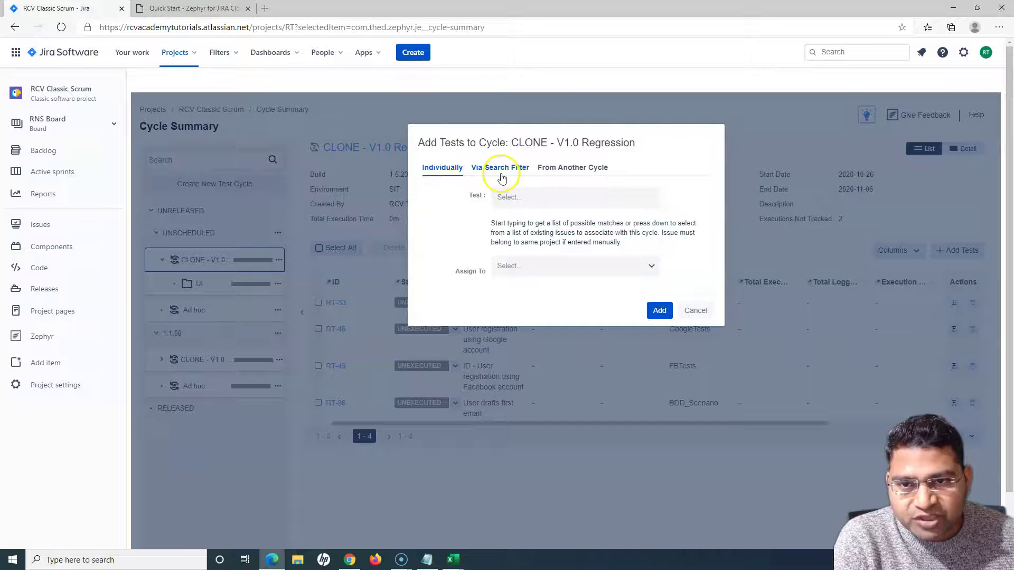
pyautogui.click(503, 174)
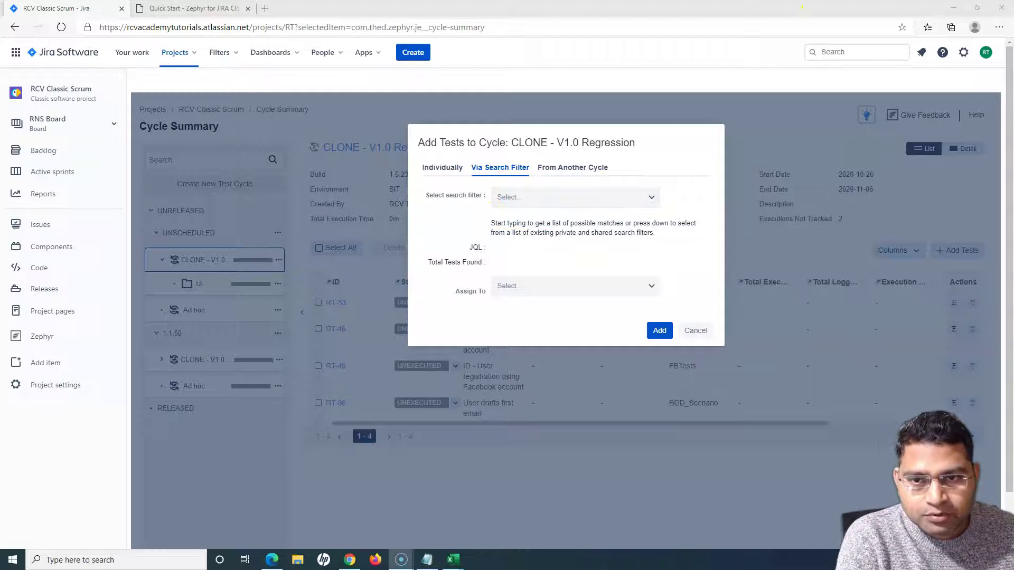
pyautogui.click(530, 203)
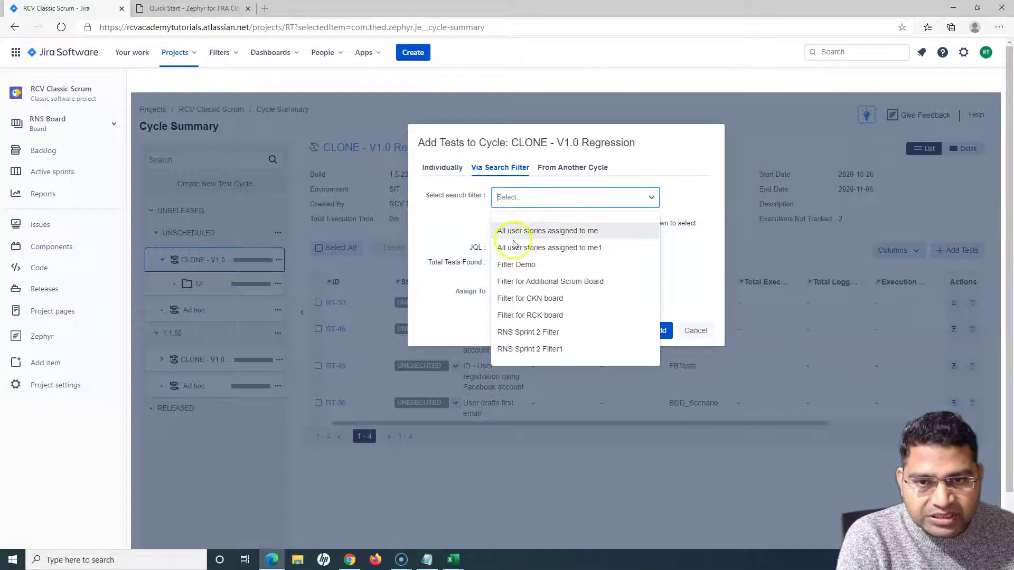
pyautogui.click(535, 266)
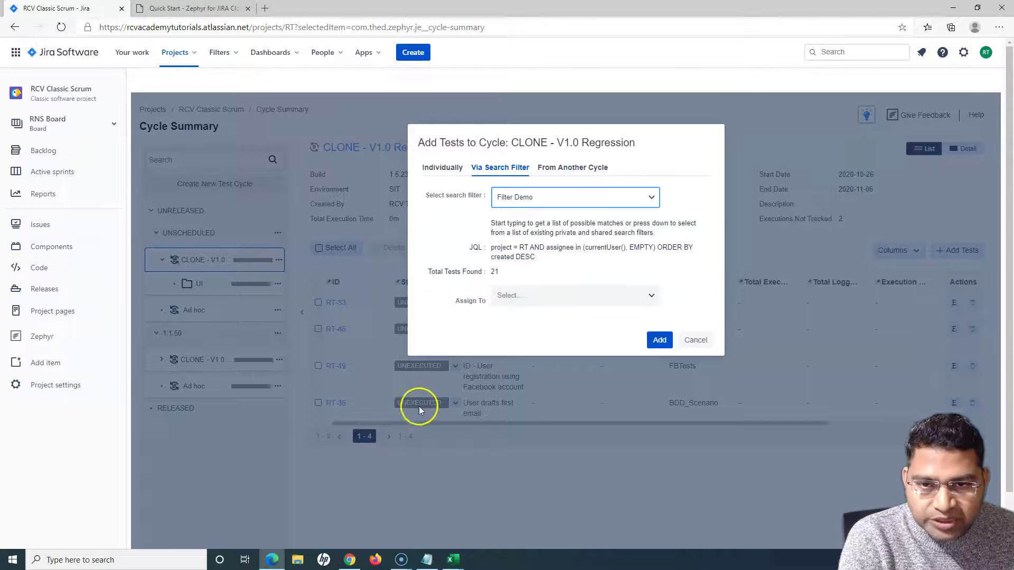
# - Switch to adding from another cycle: version 1.1.50, CLONE - V1.0 Regression, UI folder, assigned to RCV Test
pyautogui.click(571, 172)
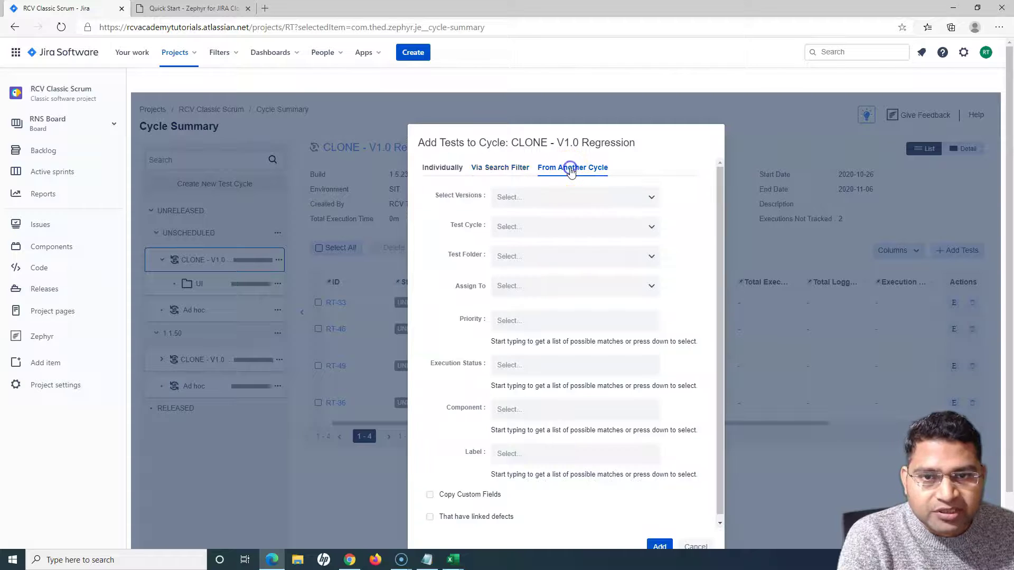
pyautogui.click(537, 197)
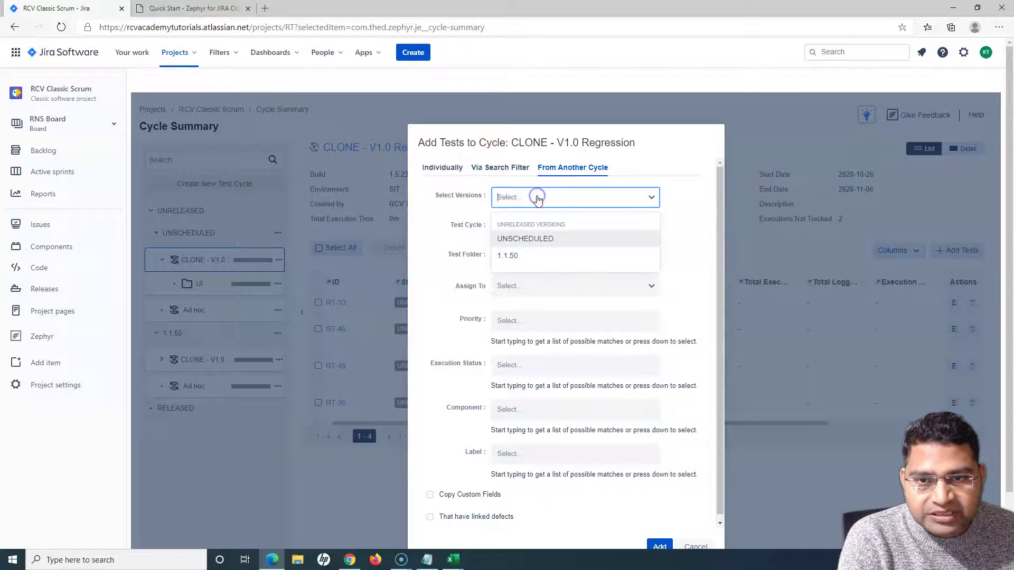
pyautogui.click(517, 258)
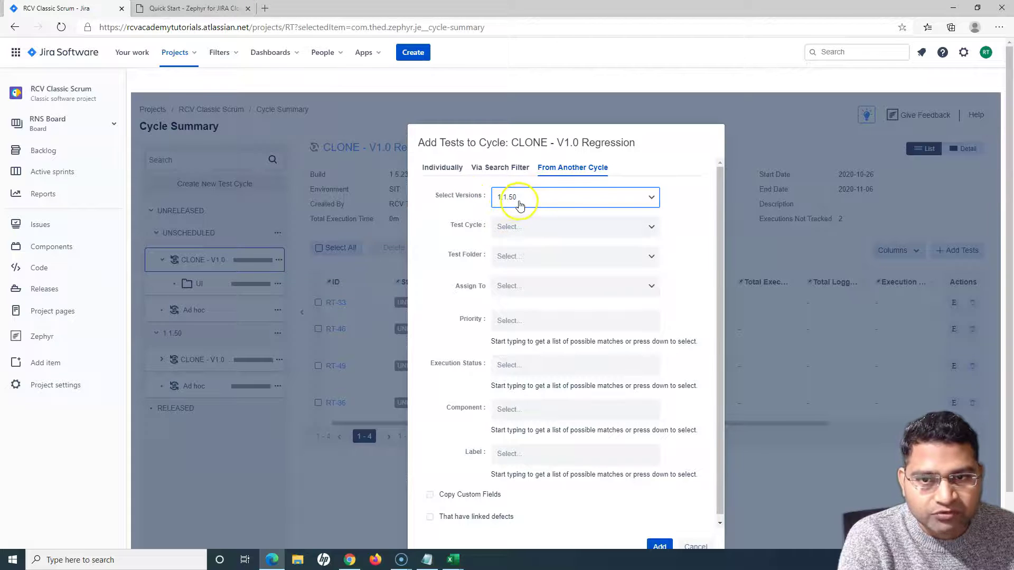
pyautogui.click(537, 229)
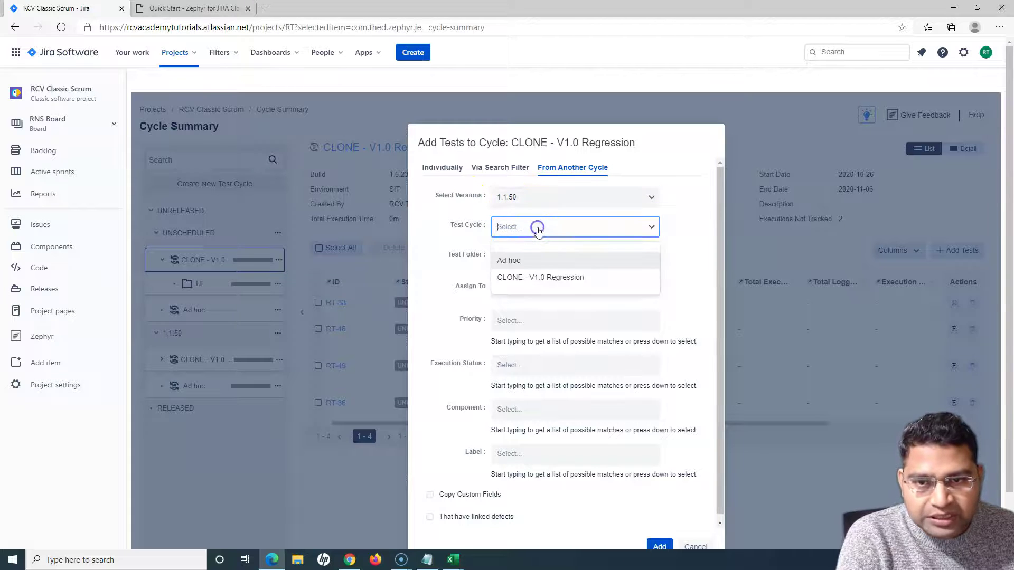
pyautogui.click(519, 278)
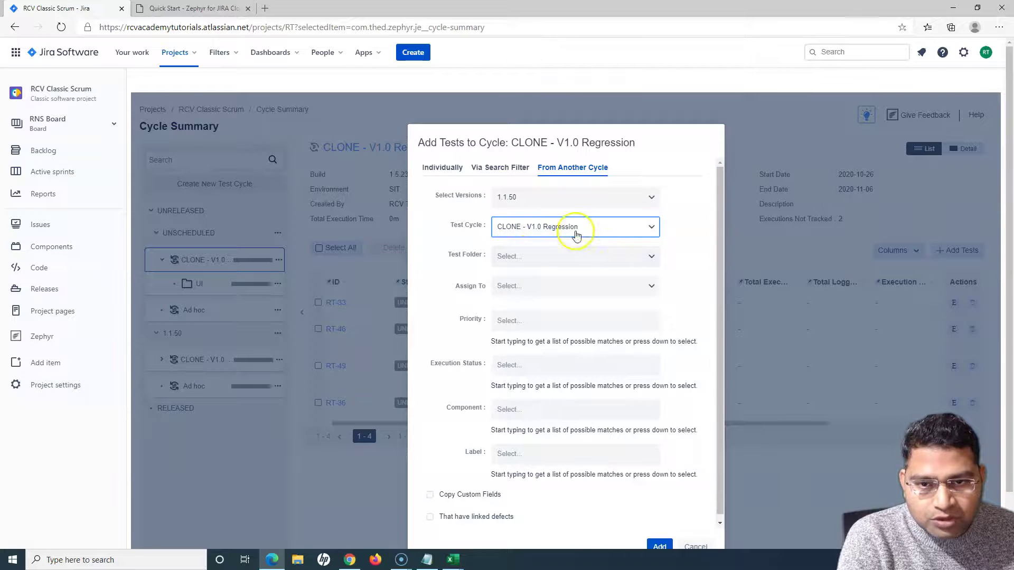
pyautogui.click(521, 261)
pyautogui.click(501, 290)
pyautogui.click(526, 292)
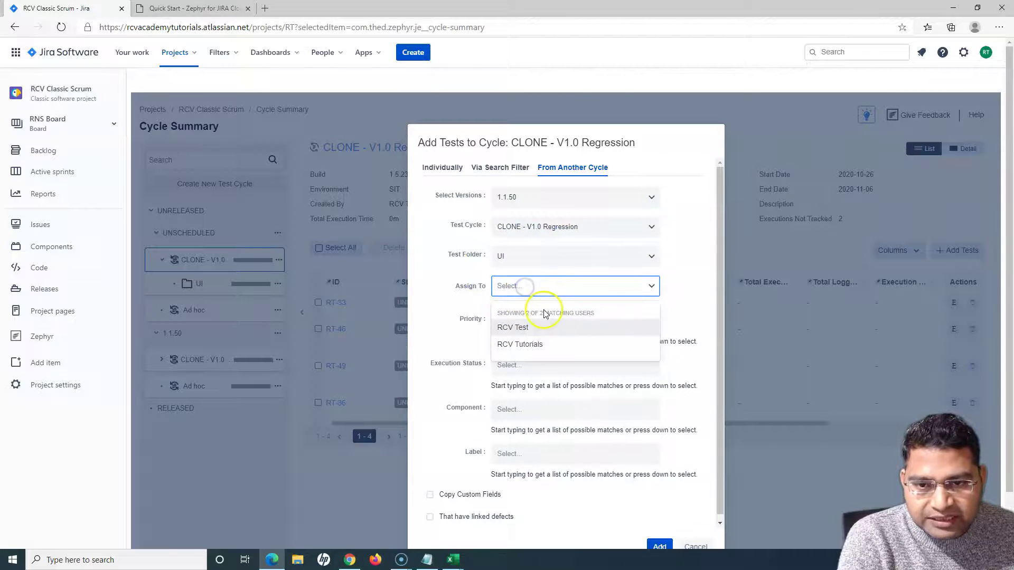
pyautogui.click(537, 330)
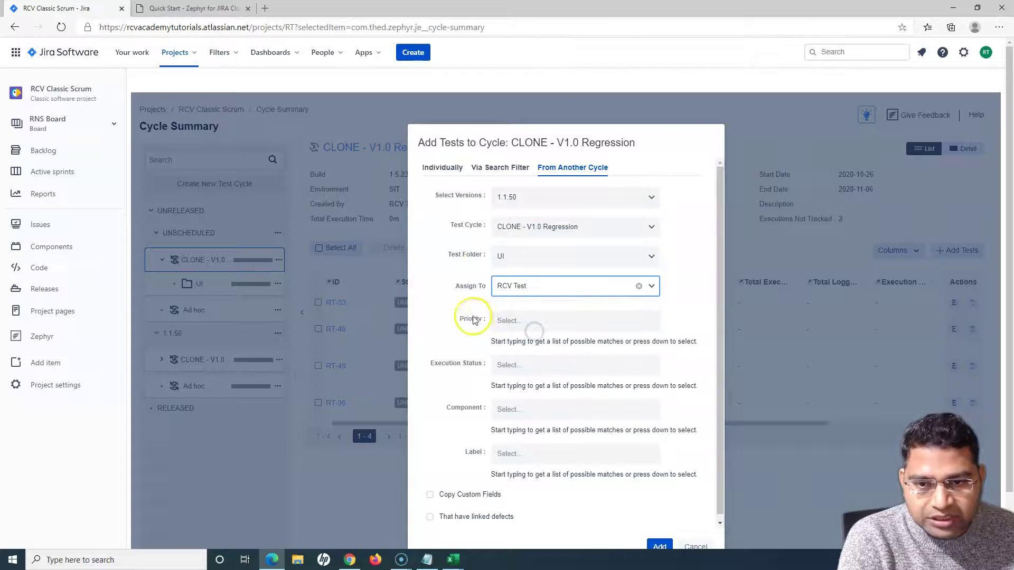
# - Restrict the tests to High priority and UNEXECUTED status, try to add them to the cycle and dismiss the status report
pyautogui.click(523, 319)
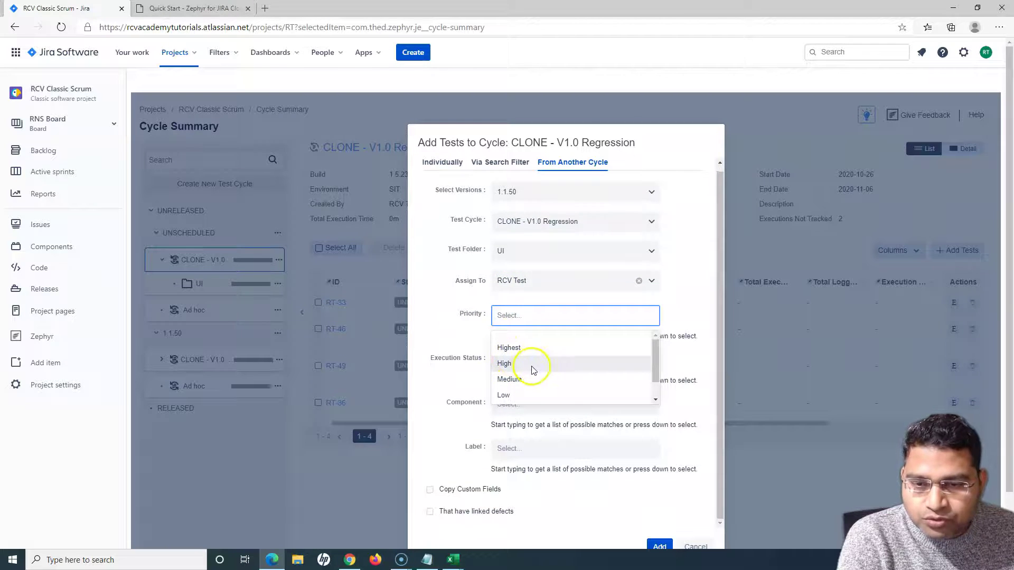
pyautogui.click(514, 367)
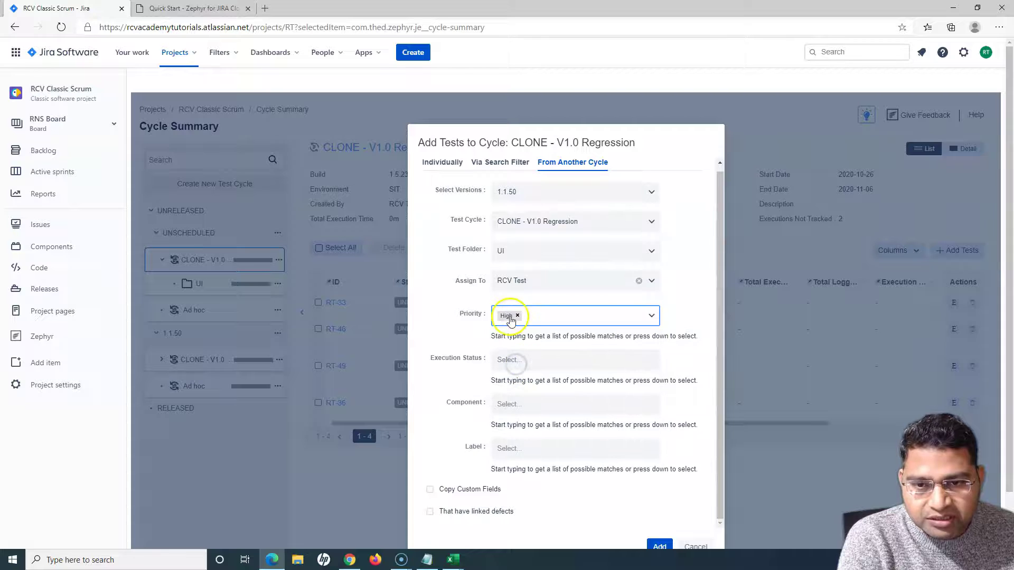
pyautogui.click(521, 361)
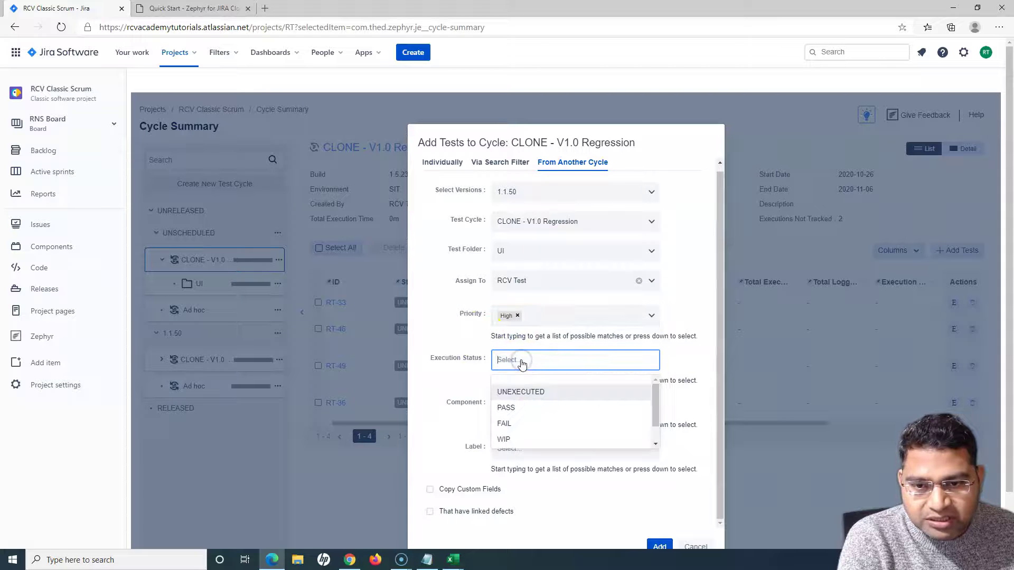
pyautogui.click(523, 393)
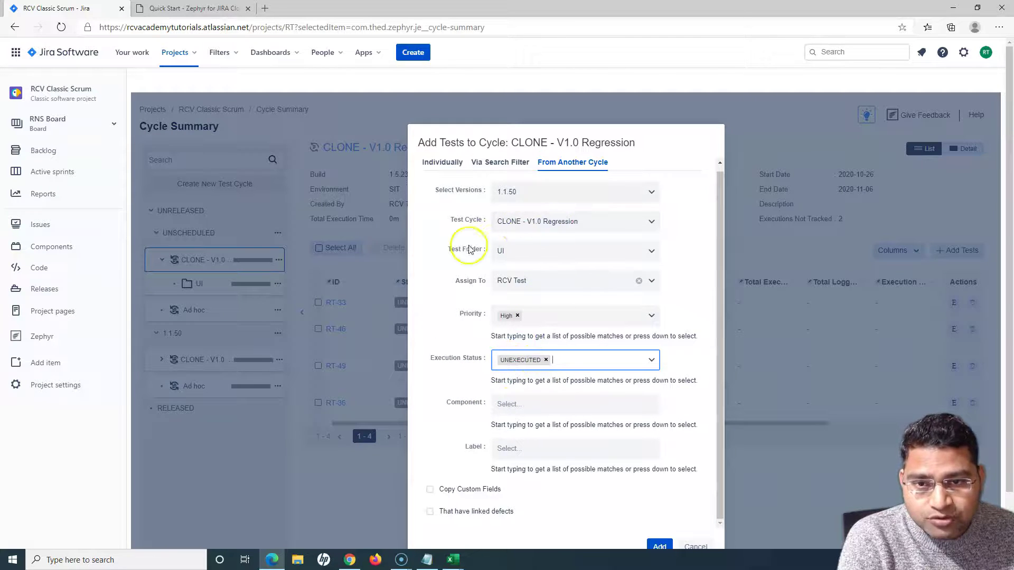
pyautogui.click(515, 412)
pyautogui.click(517, 449)
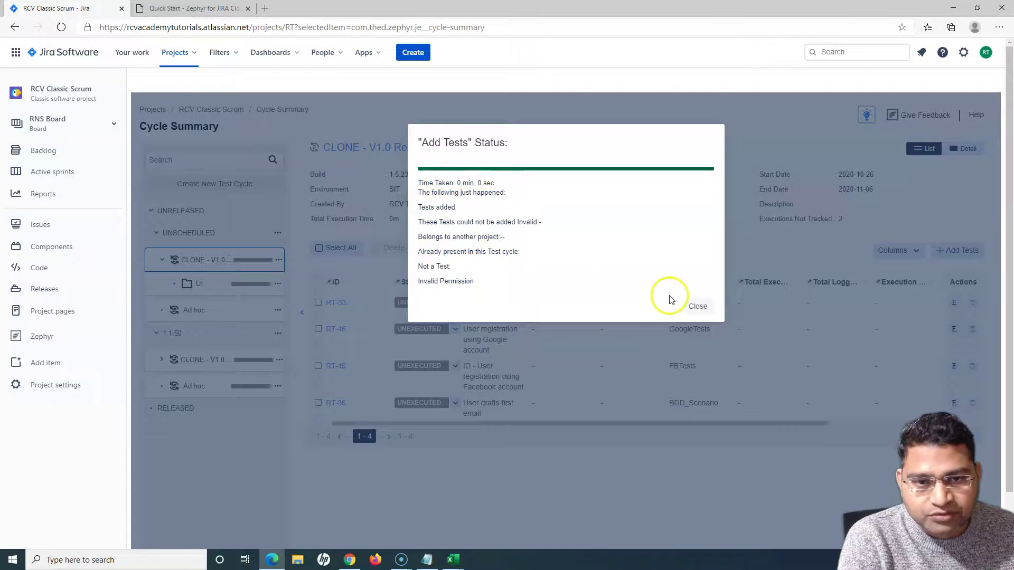
pyautogui.click(698, 307)
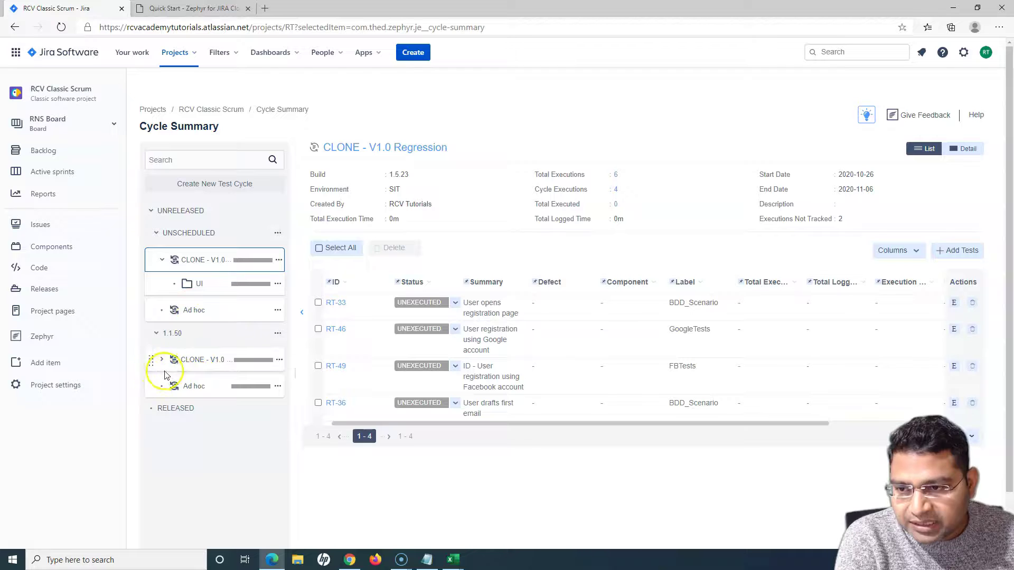
# - Examine the tests in version 1.1.50's Ad hoc cycle, its CLONE - V1.0 Regression cycle and that cycle's UI folder
pyautogui.click(196, 389)
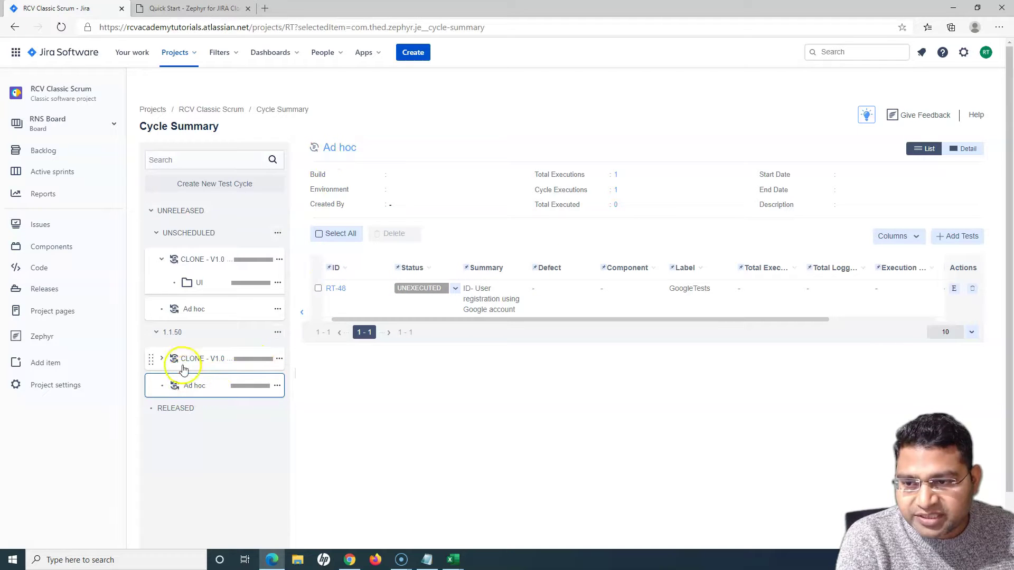
pyautogui.click(161, 360)
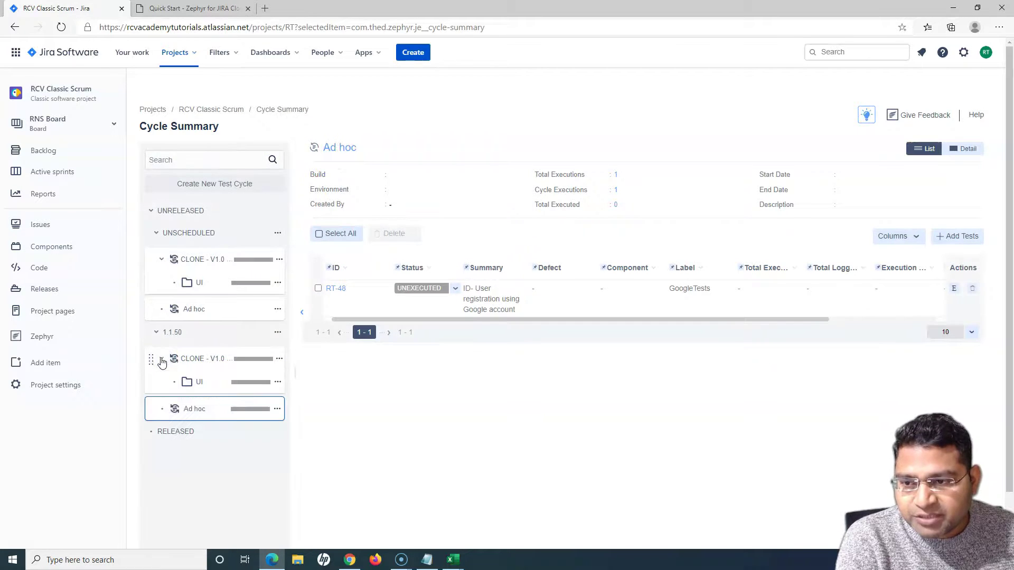
pyautogui.click(201, 363)
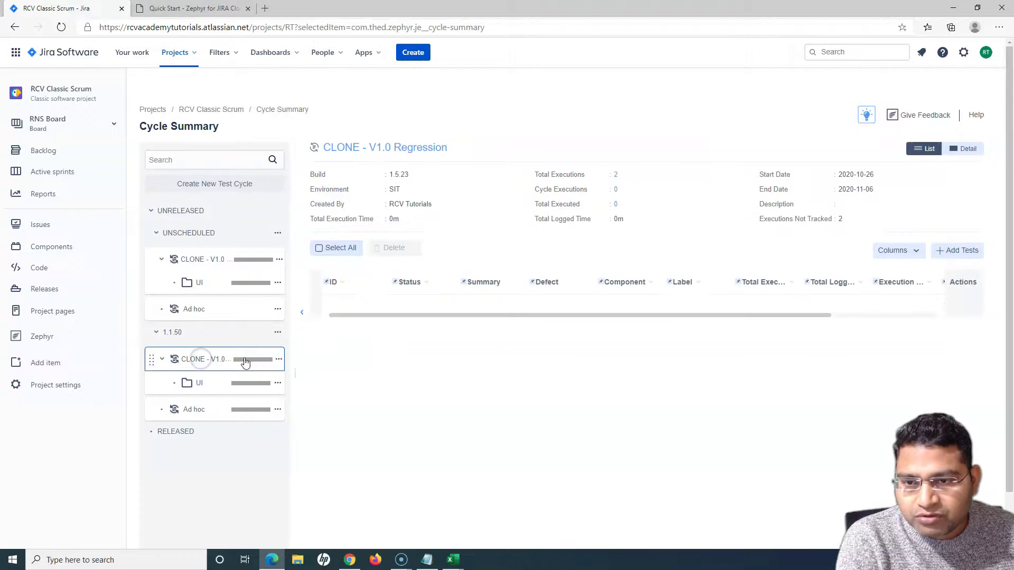
pyautogui.click(197, 387)
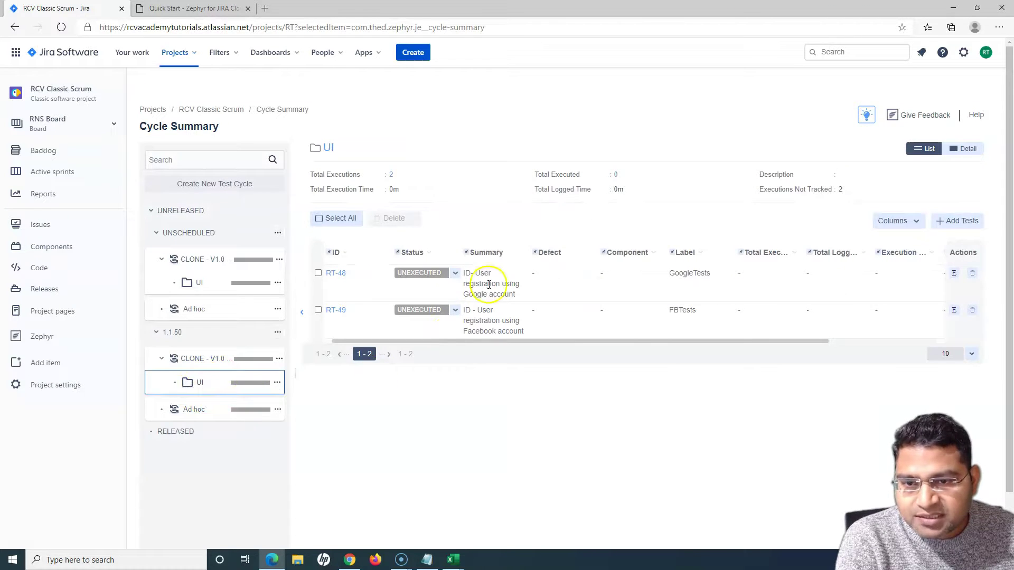